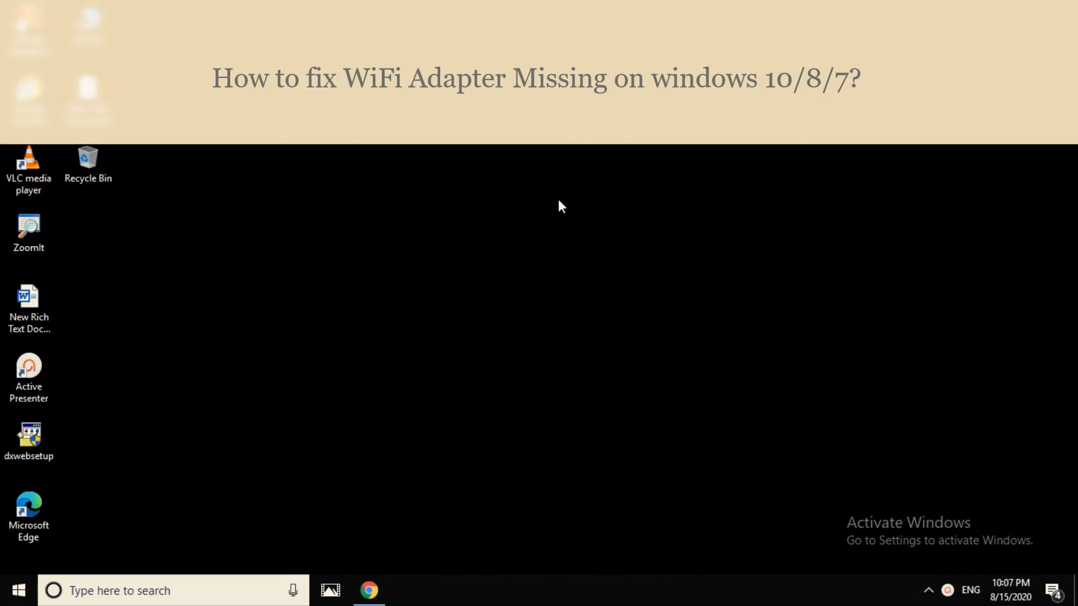
pyautogui.rightClick(313, 84)
pyautogui.click(425, 126)
pyautogui.rightClick(425, 143)
pyautogui.click(466, 186)
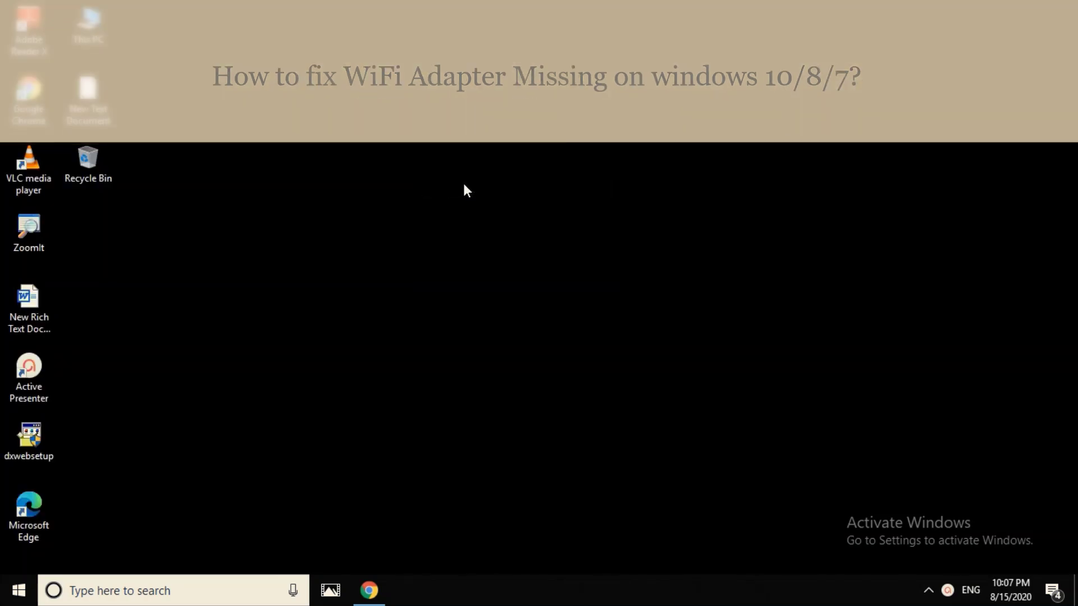
pyautogui.rightClick(447, 179)
pyautogui.click(481, 226)
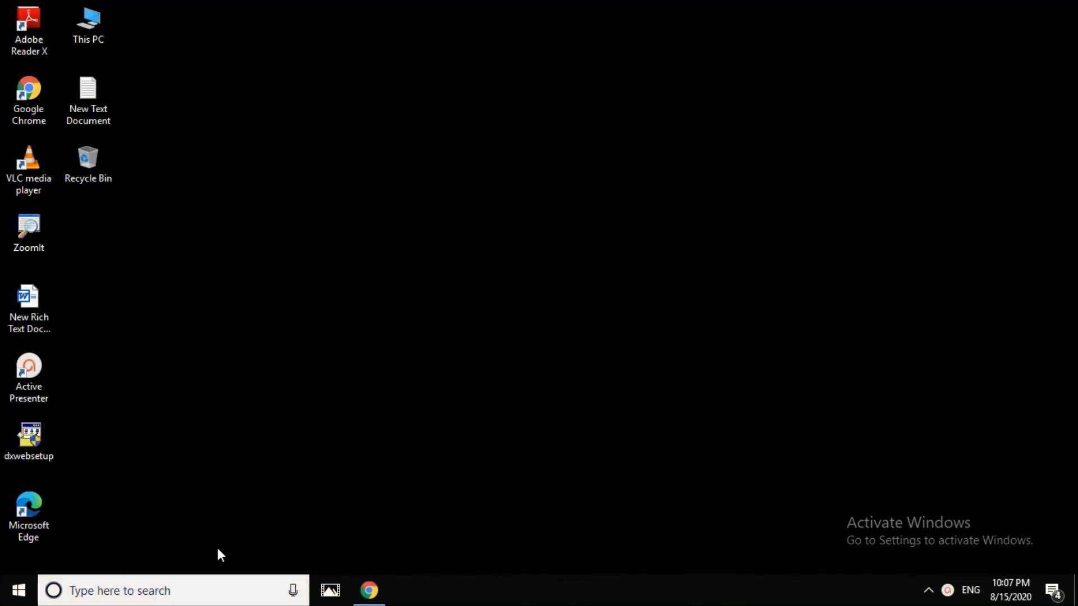
pyautogui.press('super+s')
pyautogui.write('d')
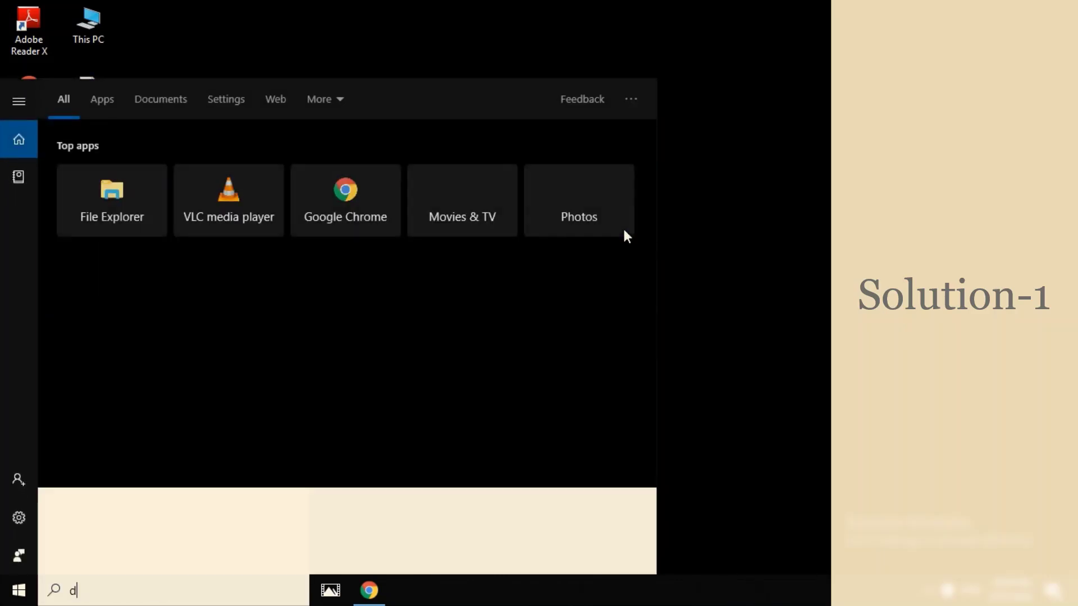
pyautogui.write('evice')
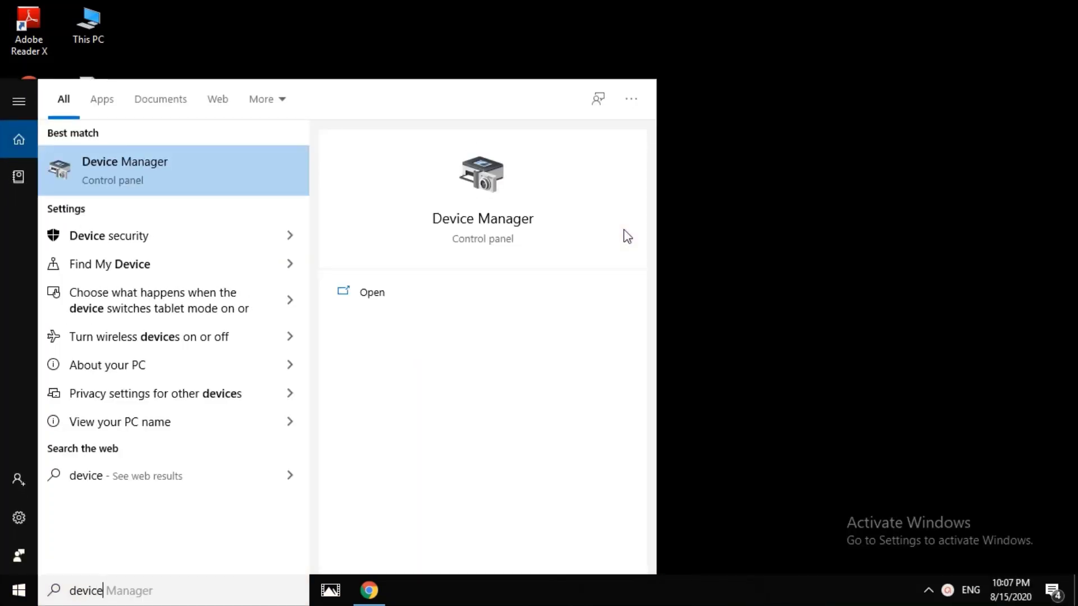
pyautogui.click(567, 221)
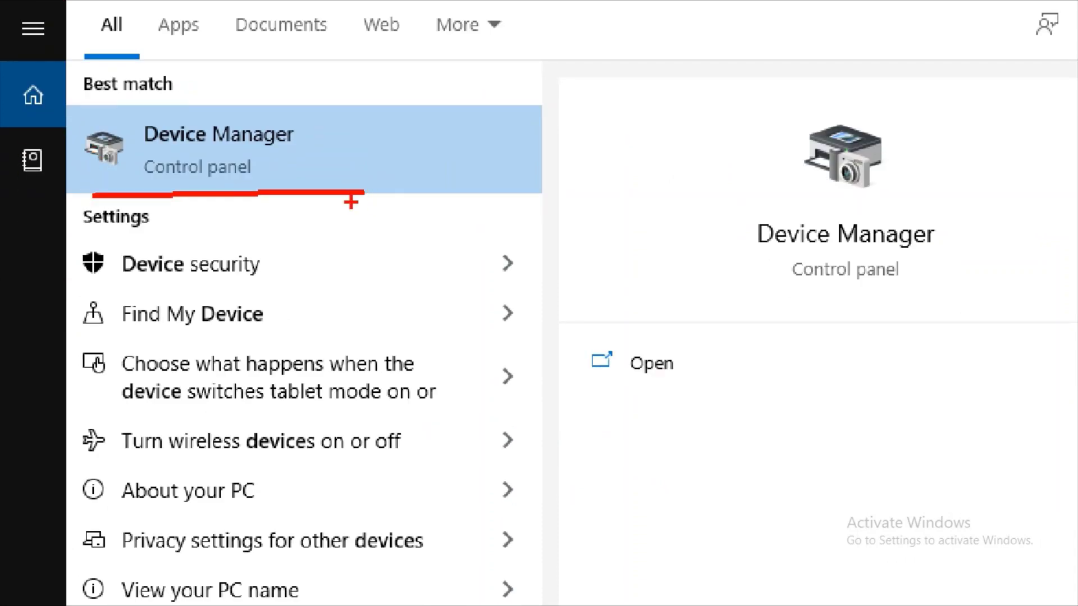
pyautogui.press('Escape')
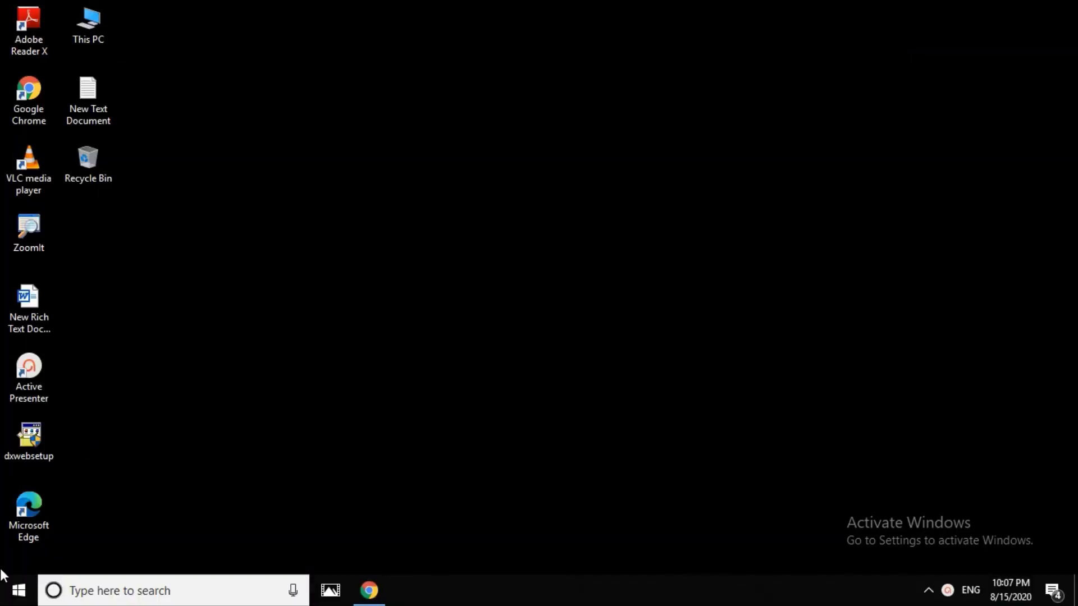
# Step: Open Device Manager, maximize its window and select the Network adapters category
pyautogui.rightClick(17, 589)
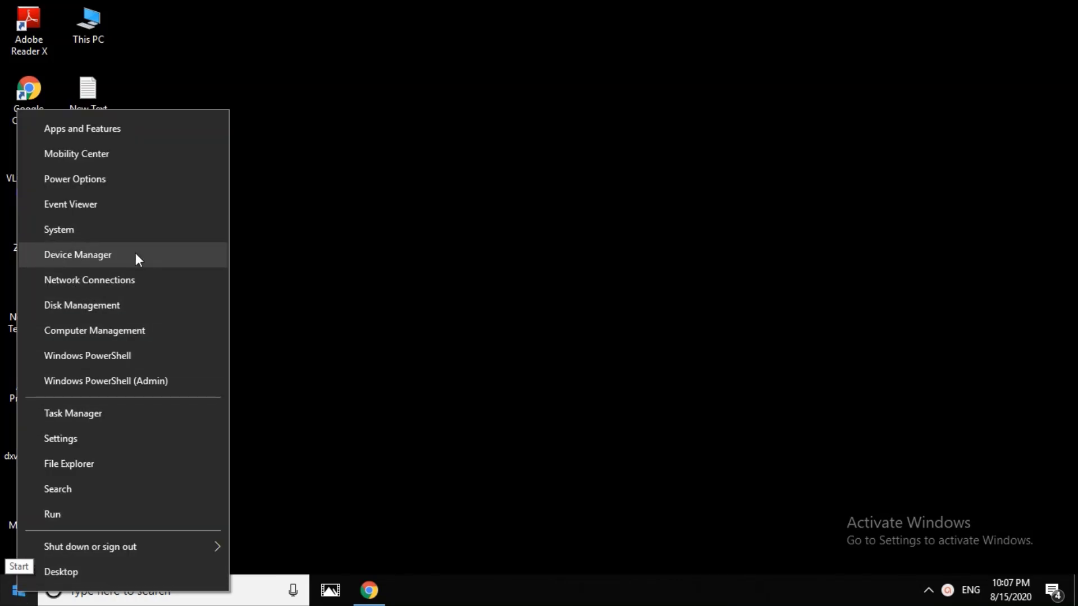
pyautogui.click(88, 262)
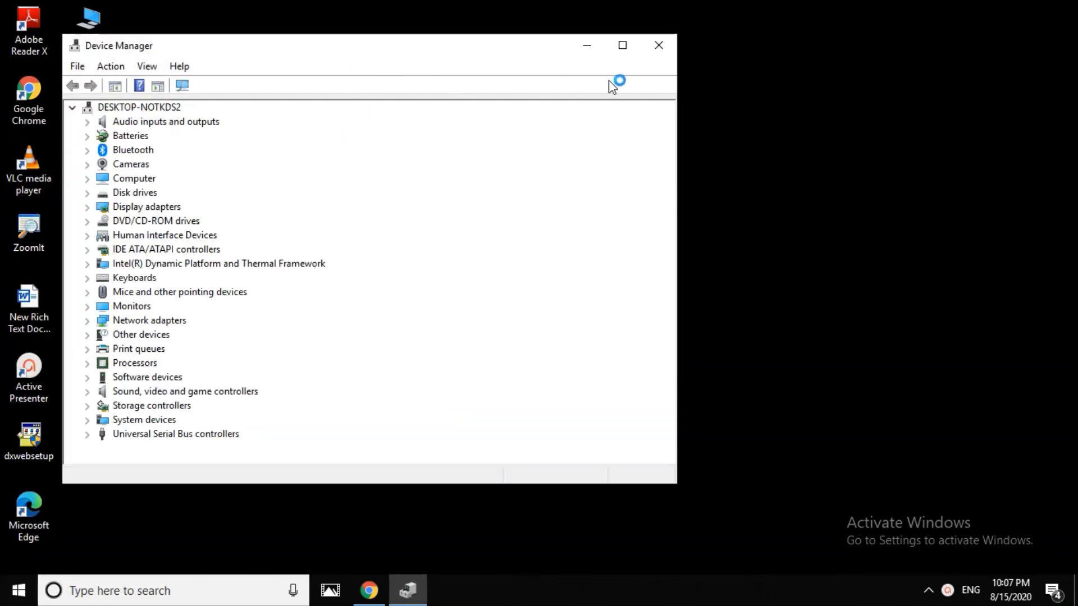
pyautogui.moveTo(344, 48); pyautogui.dragTo(479, 77)
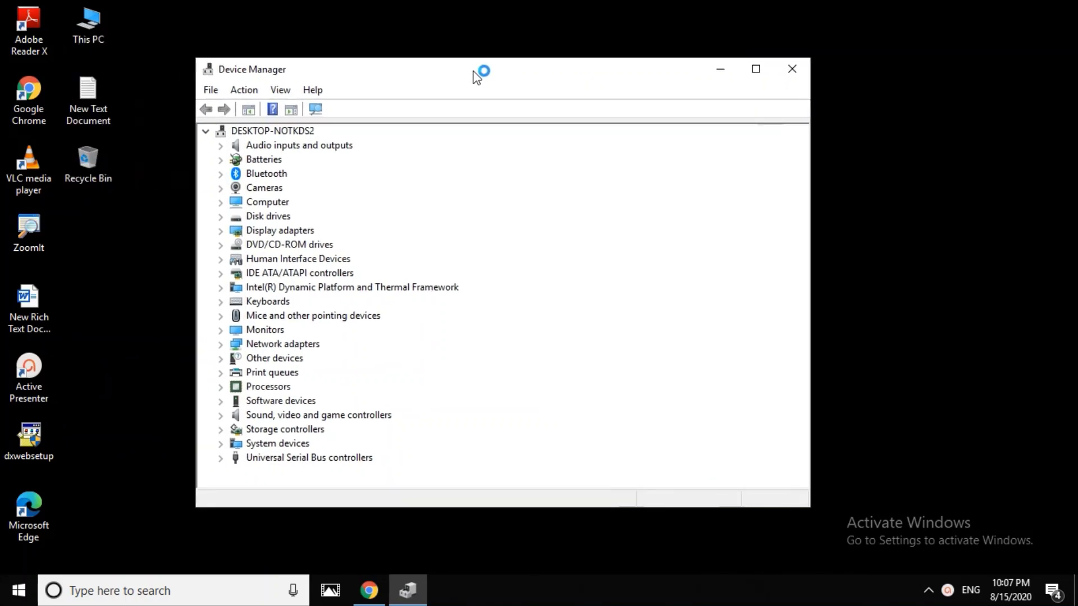
pyautogui.click(275, 344)
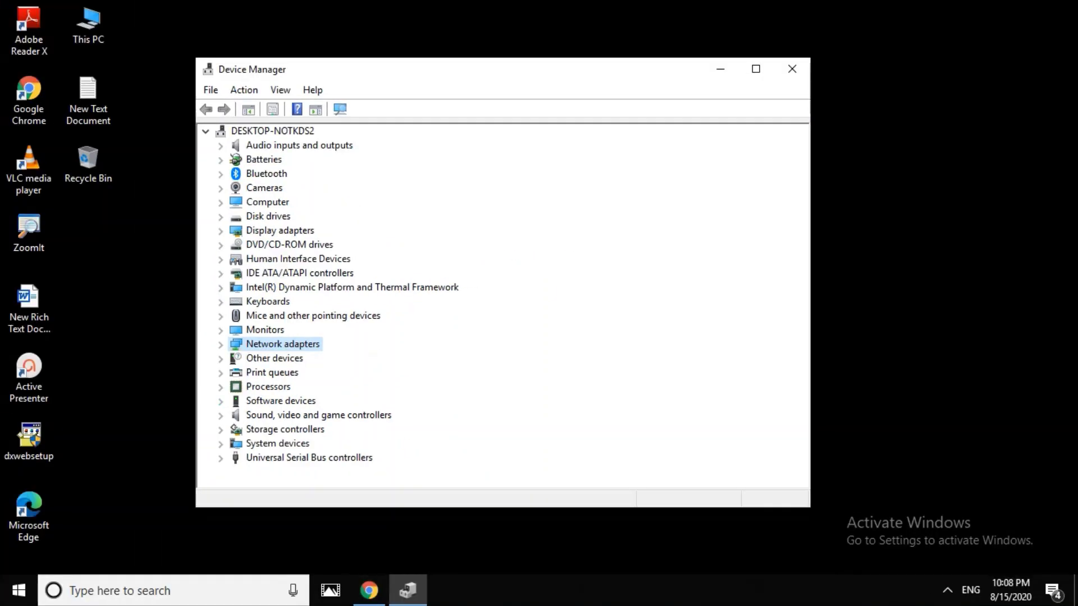
pyautogui.click(755, 69)
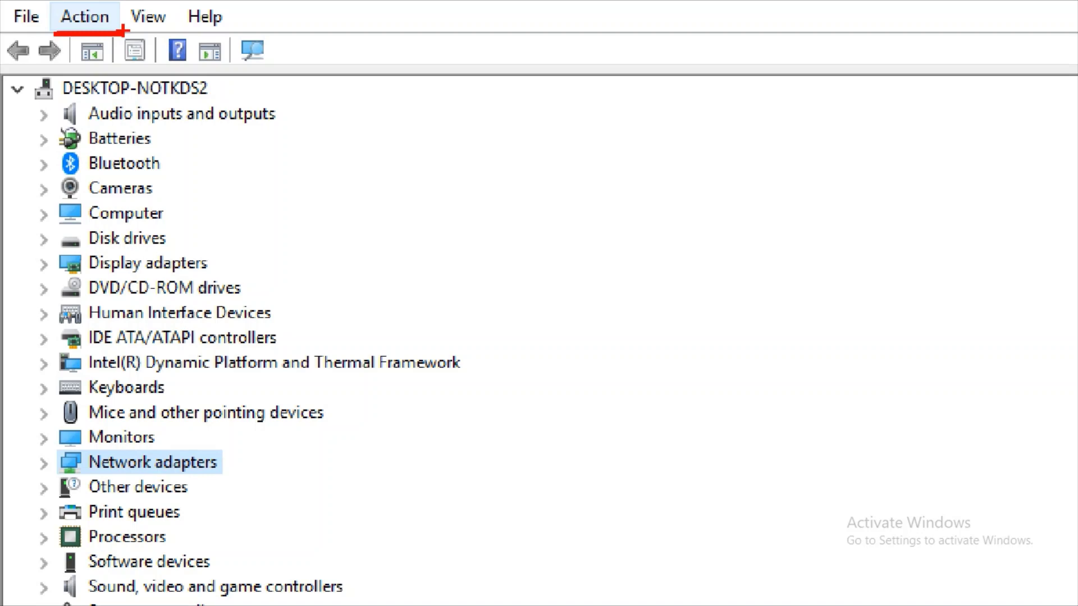
# Step: Scan for hardware changes in Device Manager and close it
pyautogui.press('Escape')
pyautogui.click(56, 25)
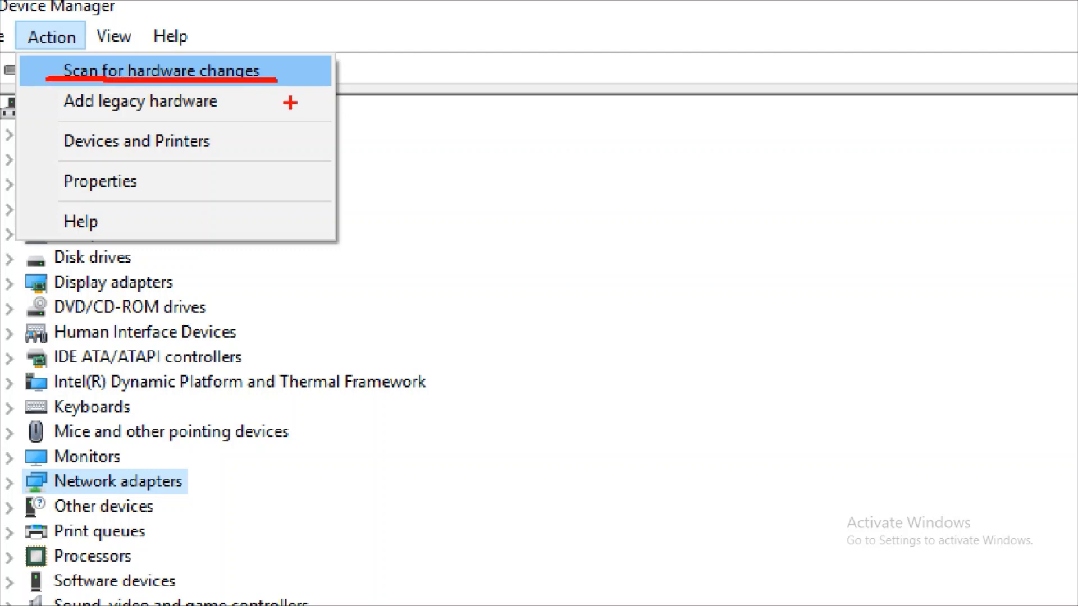
pyautogui.press('Escape')
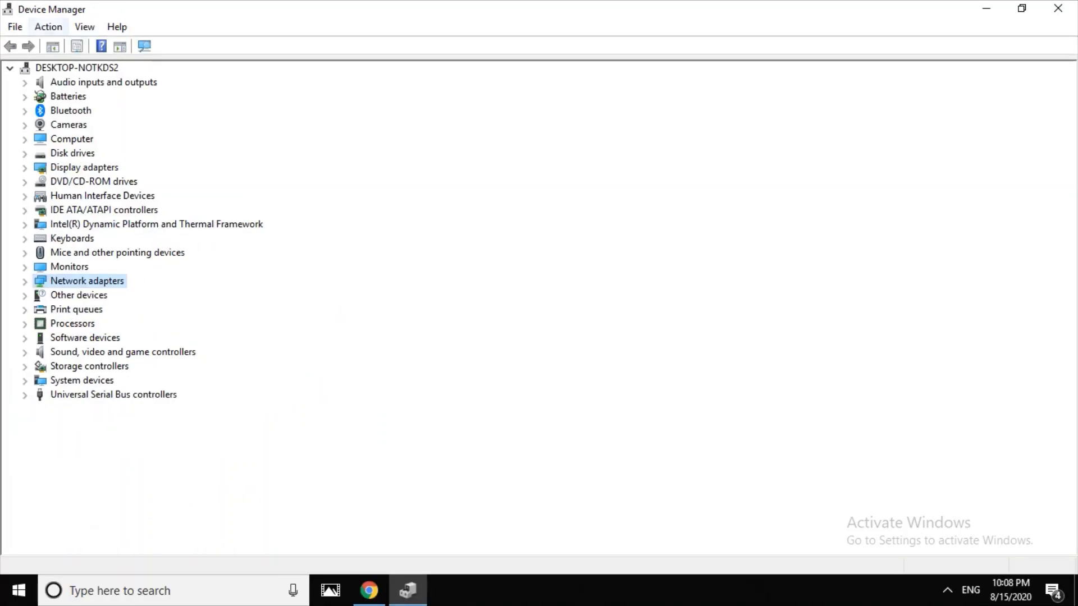
pyautogui.click(49, 28)
pyautogui.press('Down')
pyautogui.press('Return')
pyautogui.click(1057, 8)
pyautogui.rightClick(512, 151)
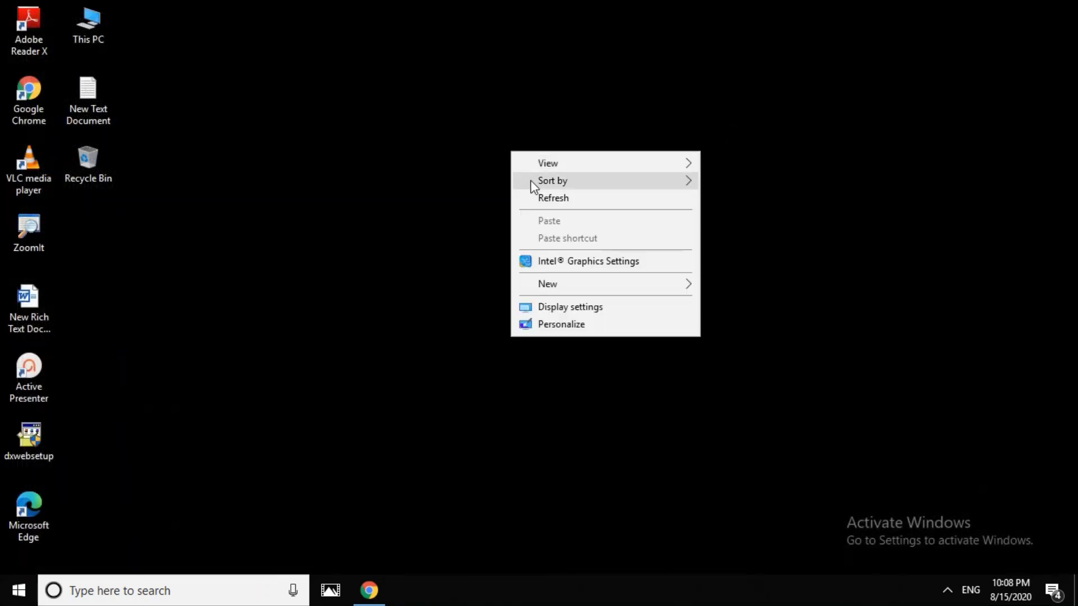
pyautogui.click(533, 193)
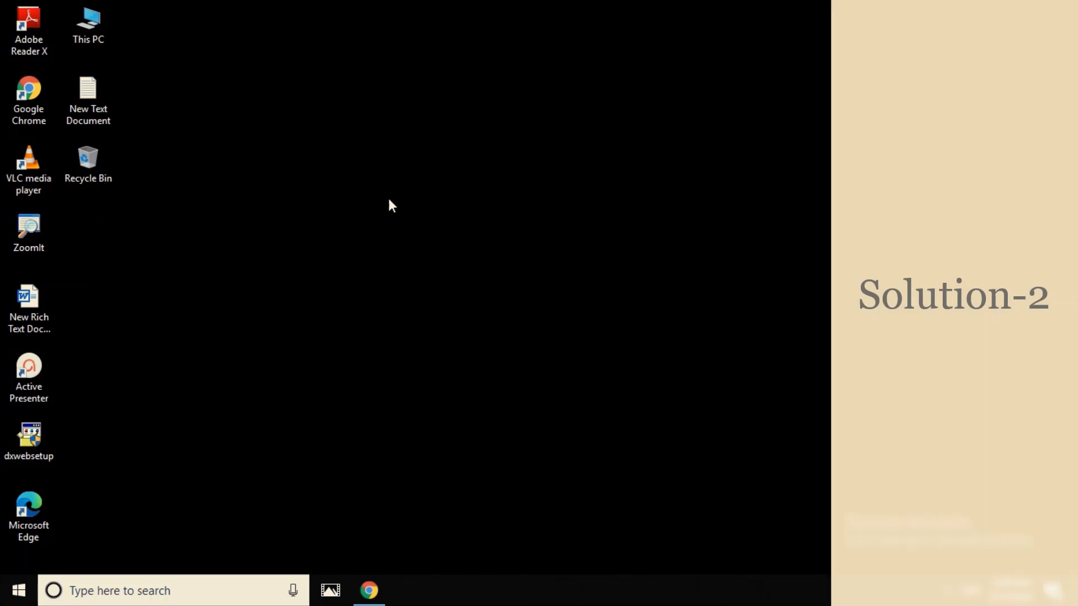
# Step: Search Windows for cmd and run Command Prompt as administrator, moving its window slightly up
pyautogui.click(129, 590)
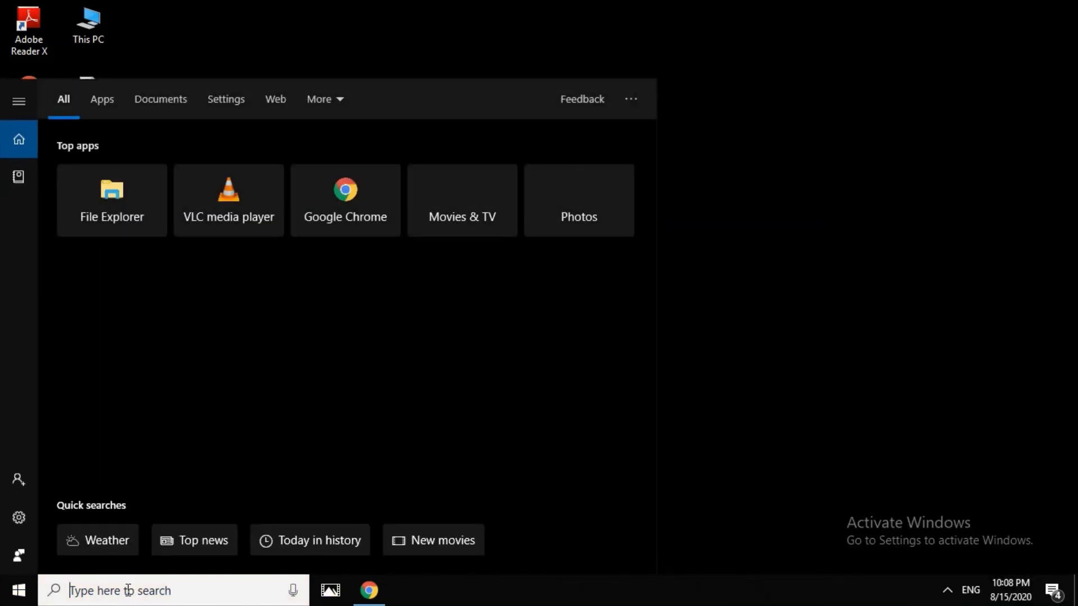
pyautogui.write('cmd')
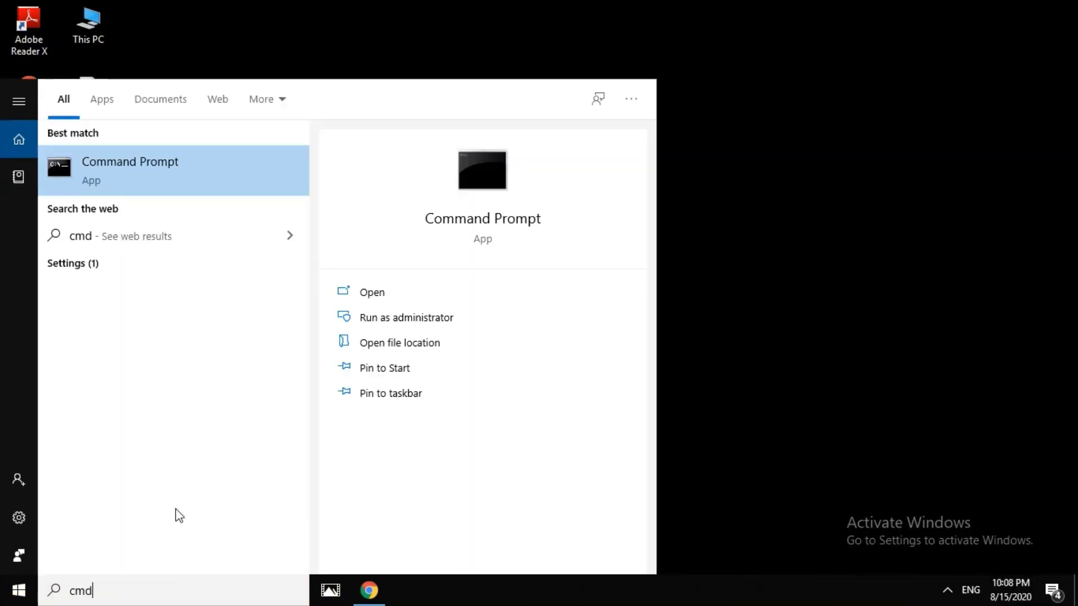
pyautogui.rightClick(128, 168)
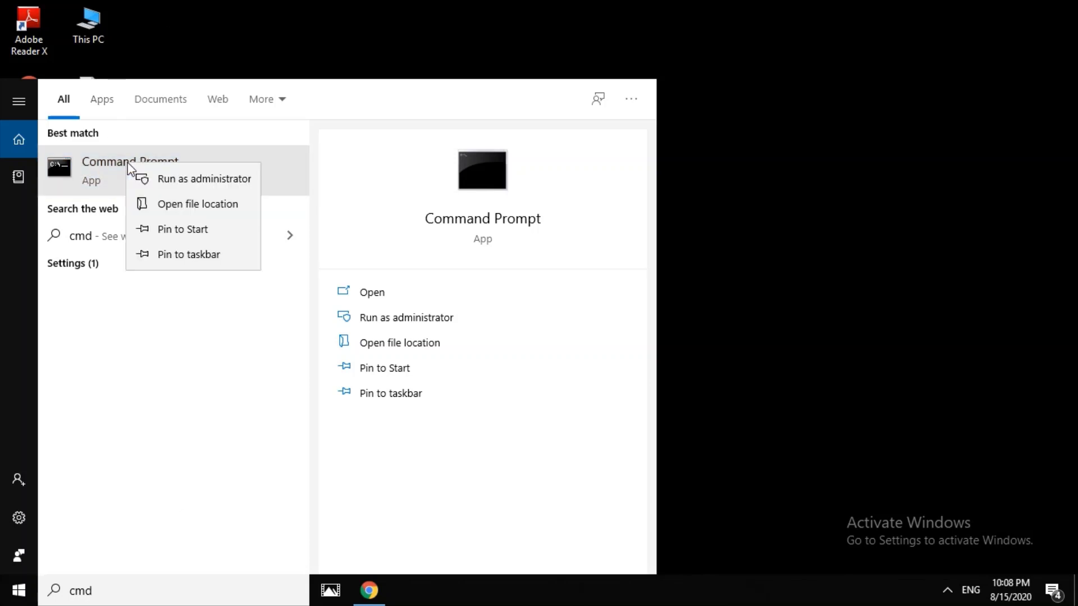
pyautogui.click(191, 180)
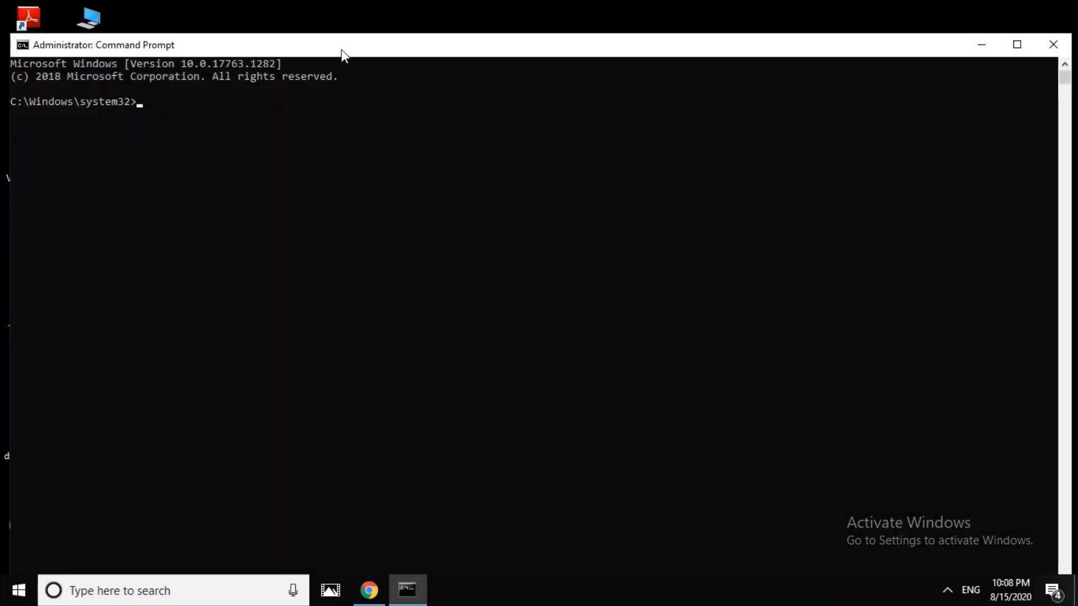
pyautogui.moveTo(342, 49); pyautogui.dragTo(374, 37)
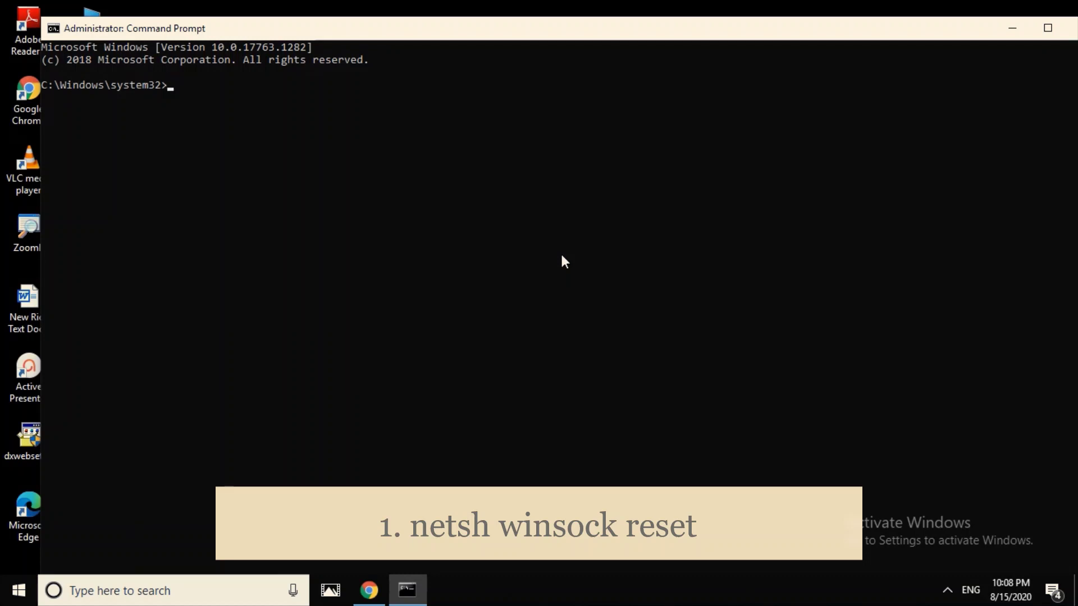
# Step: Run the command netsh winsock reset in the administrator Command Prompt
pyautogui.write('h')
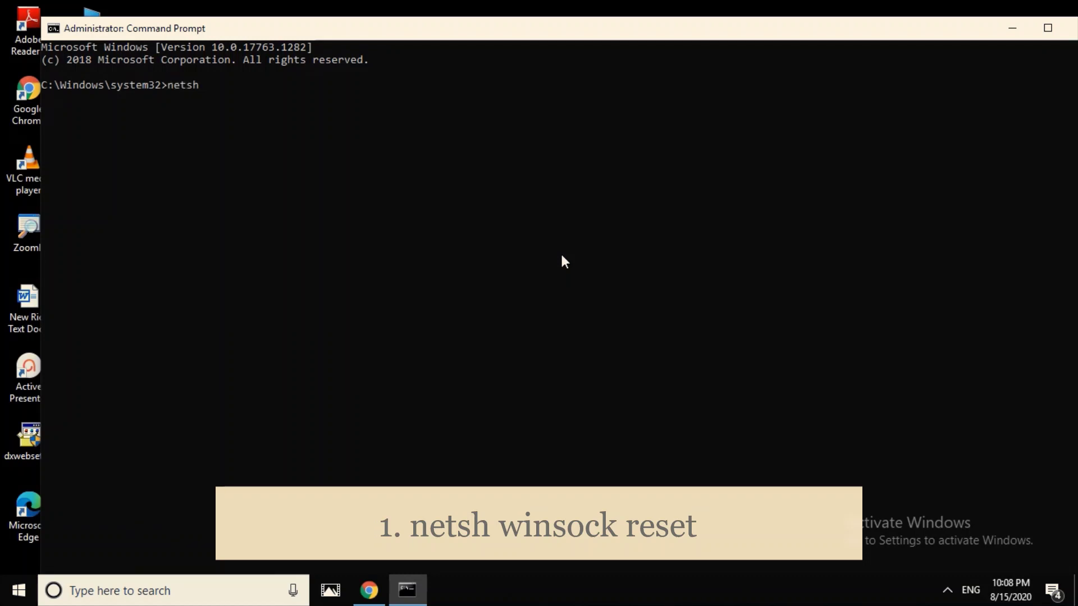
pyautogui.write(' winsock reset')
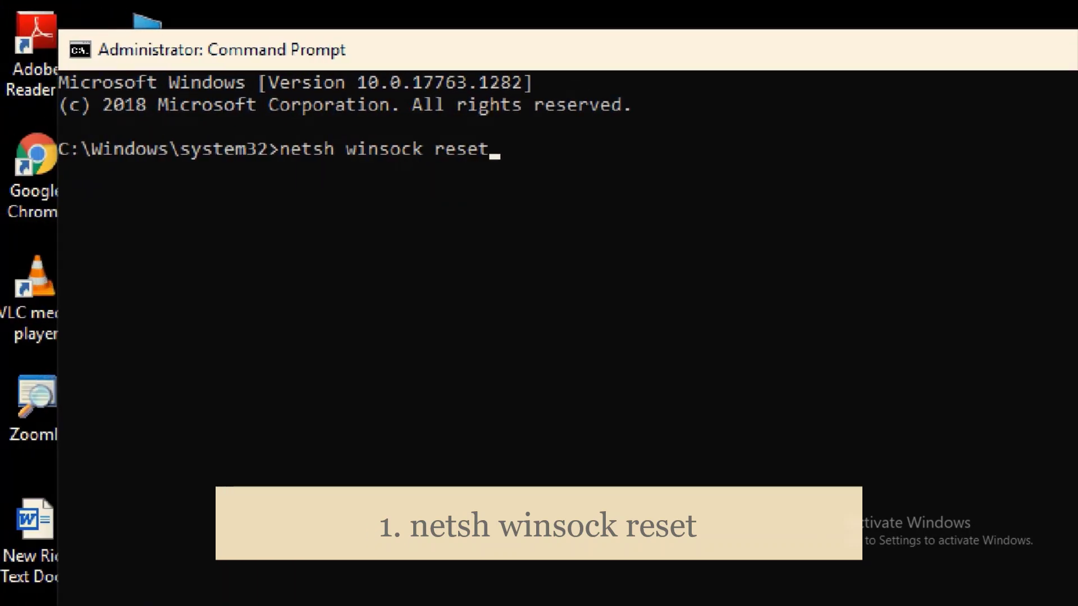
pyautogui.moveTo(205, 167); pyautogui.dragTo(458, 181)
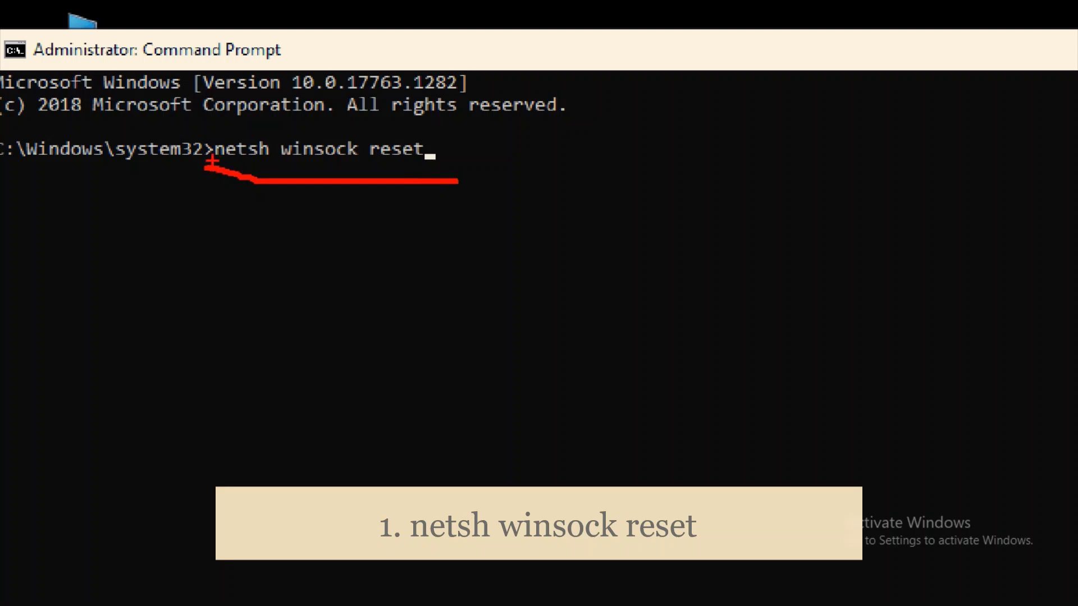
pyautogui.moveTo(212, 163); pyautogui.dragTo(441, 166)
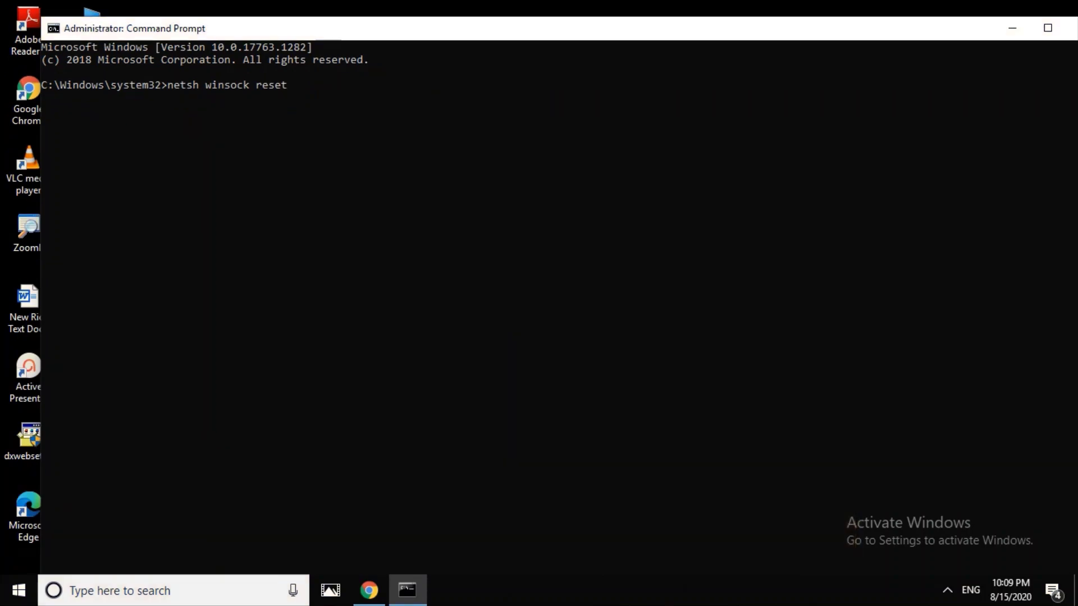
pyautogui.press('Return')
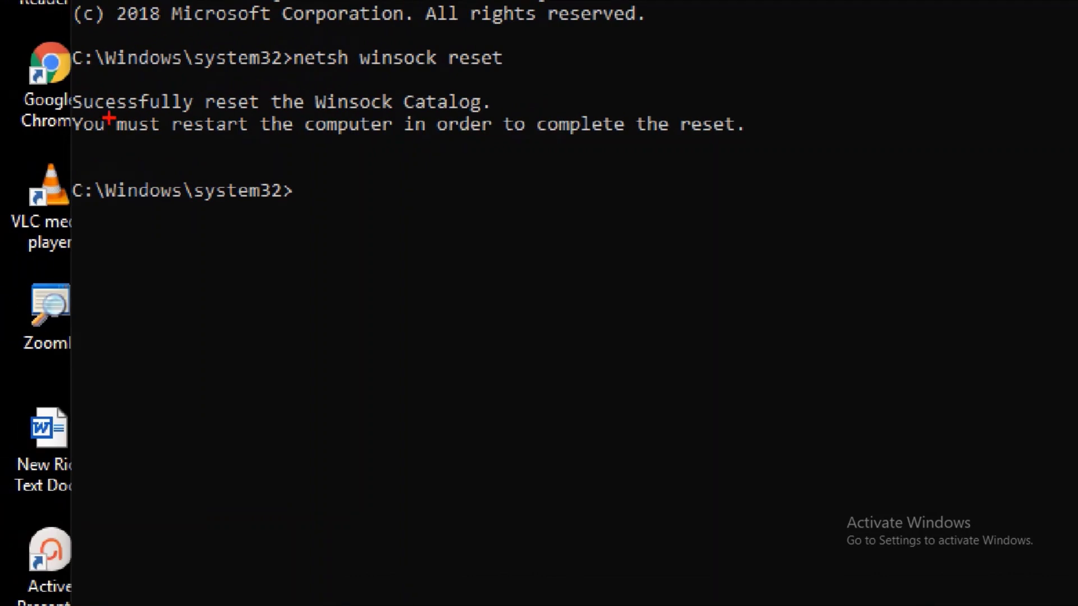
pyautogui.moveTo(78, 116); pyautogui.dragTo(478, 112)
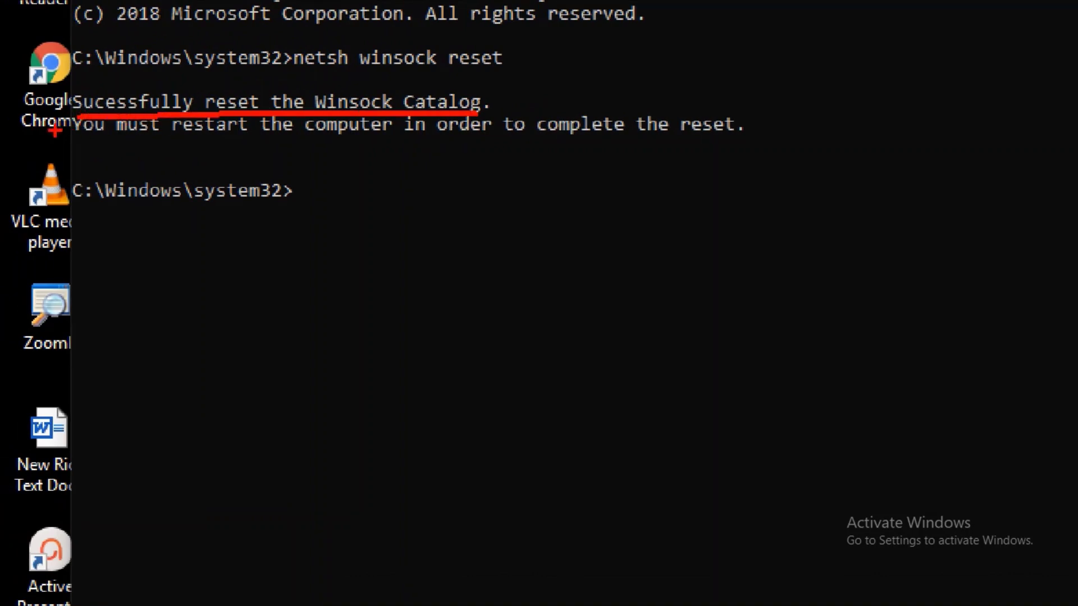
pyautogui.moveTo(67, 147); pyautogui.dragTo(833, 152)
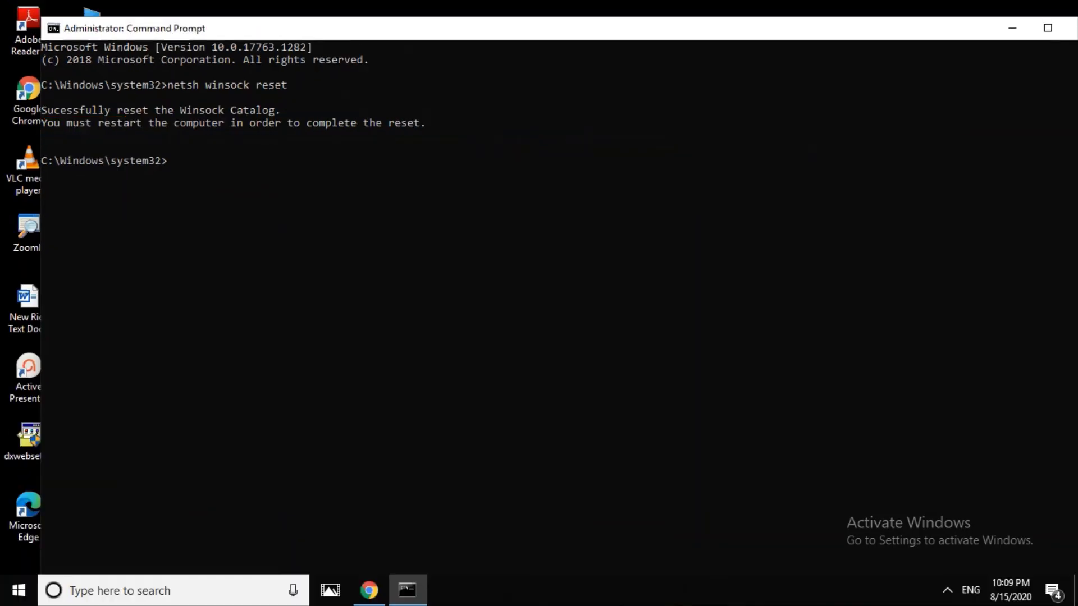
# Step: Enter the command netcfg -d in the maximized Command Prompt without running it, and close the window
pyautogui.click(1047, 28)
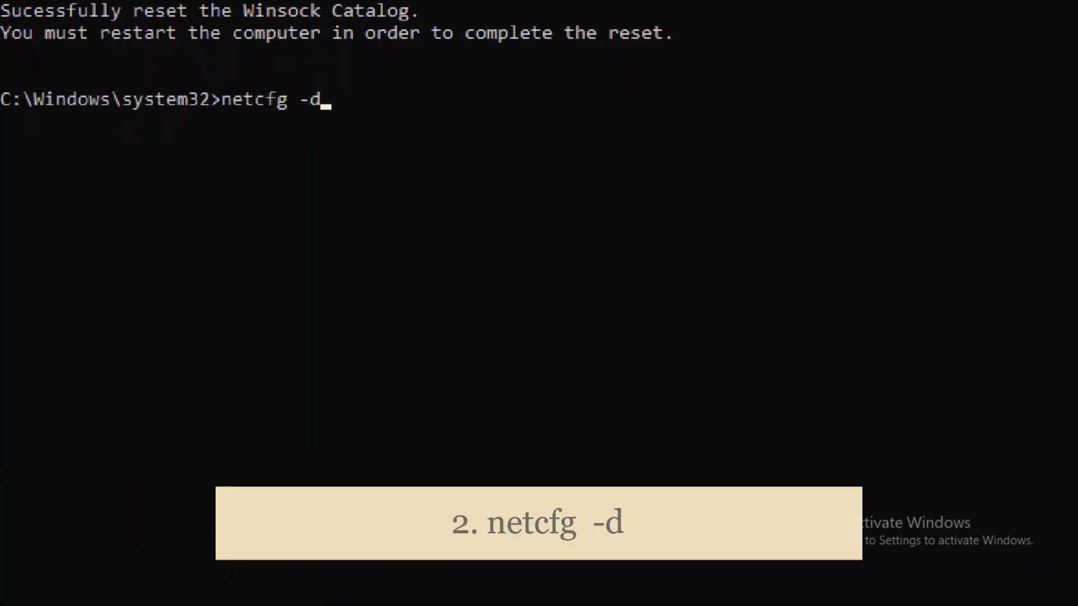
pyautogui.moveTo(213, 144); pyautogui.dragTo(332, 145)
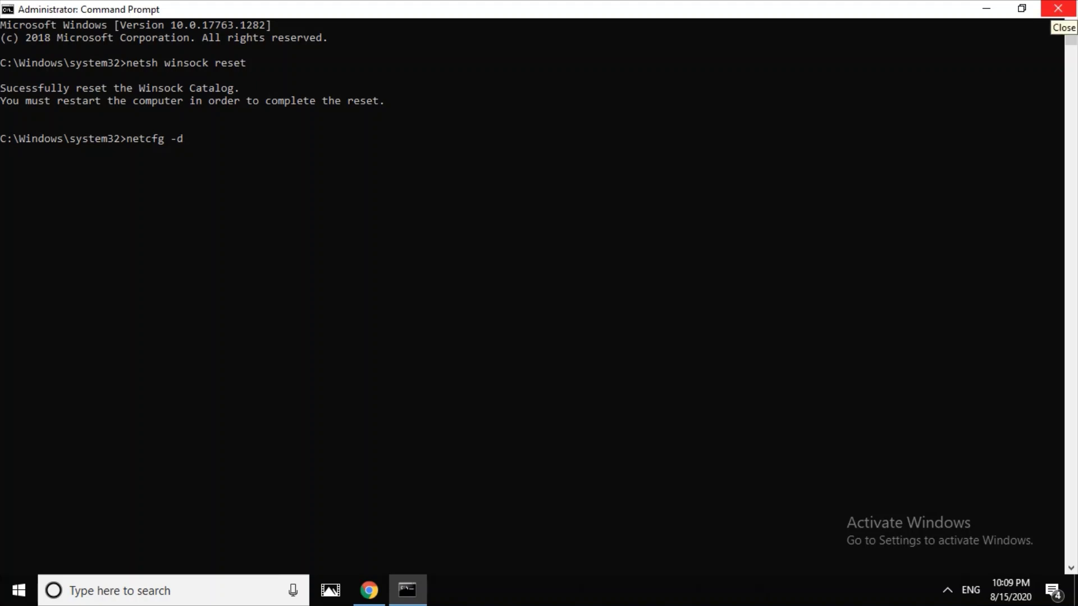
pyautogui.click(1057, 8)
pyautogui.rightClick(473, 69)
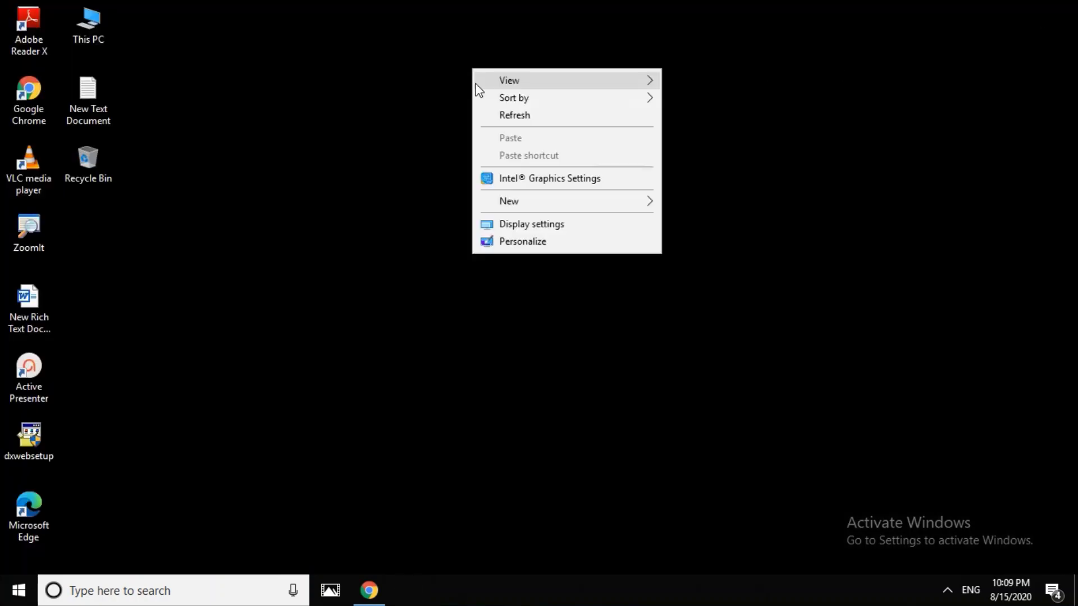
pyautogui.click(487, 115)
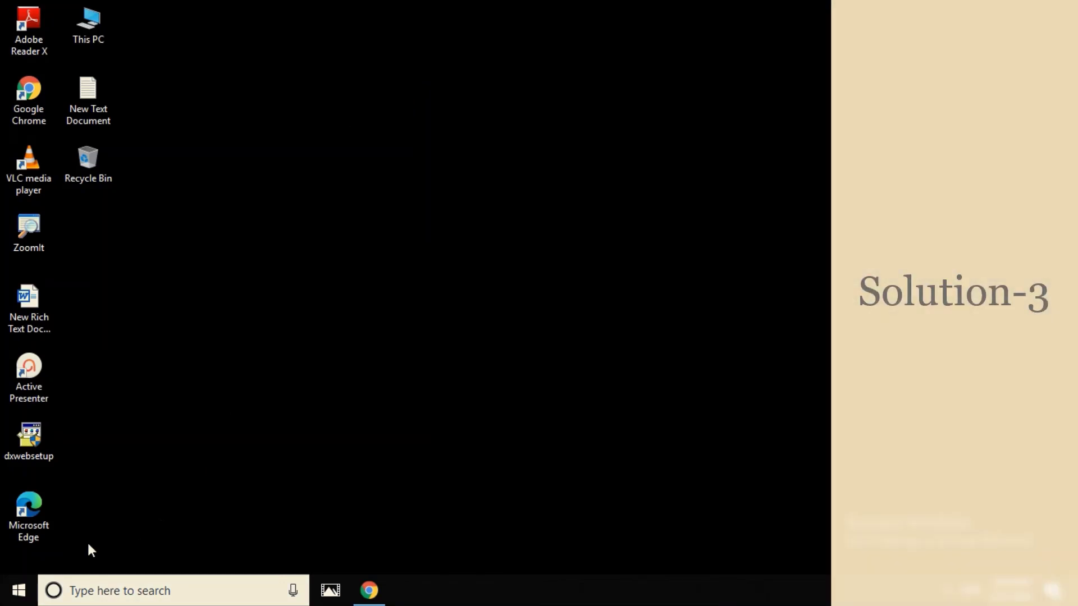
pyautogui.click(94, 587)
pyautogui.write('run')
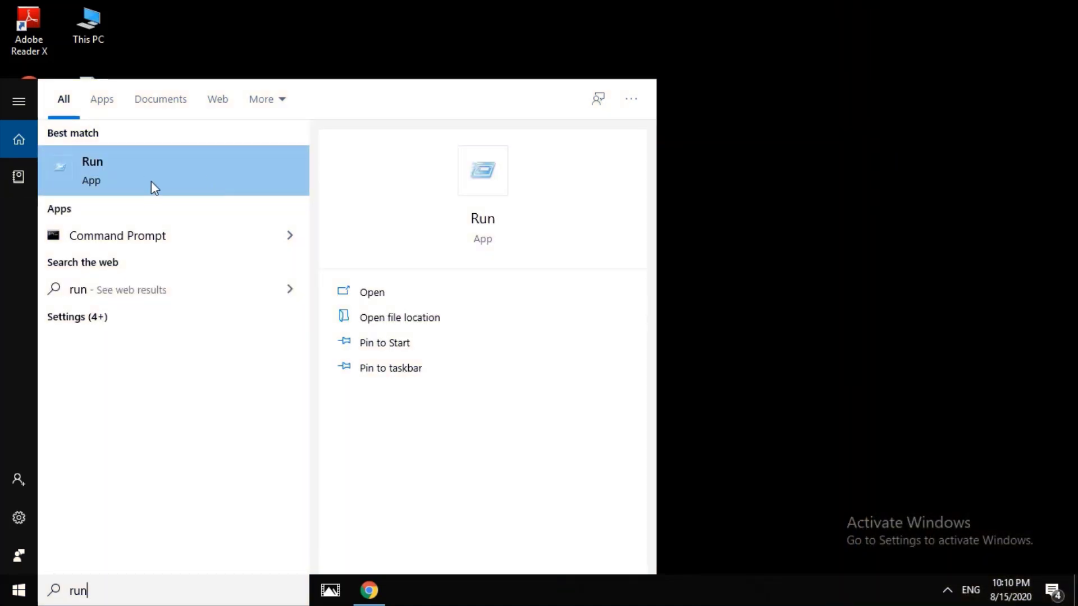
pyautogui.hotkey('ctrl', '1')
pyautogui.click(124, 210)
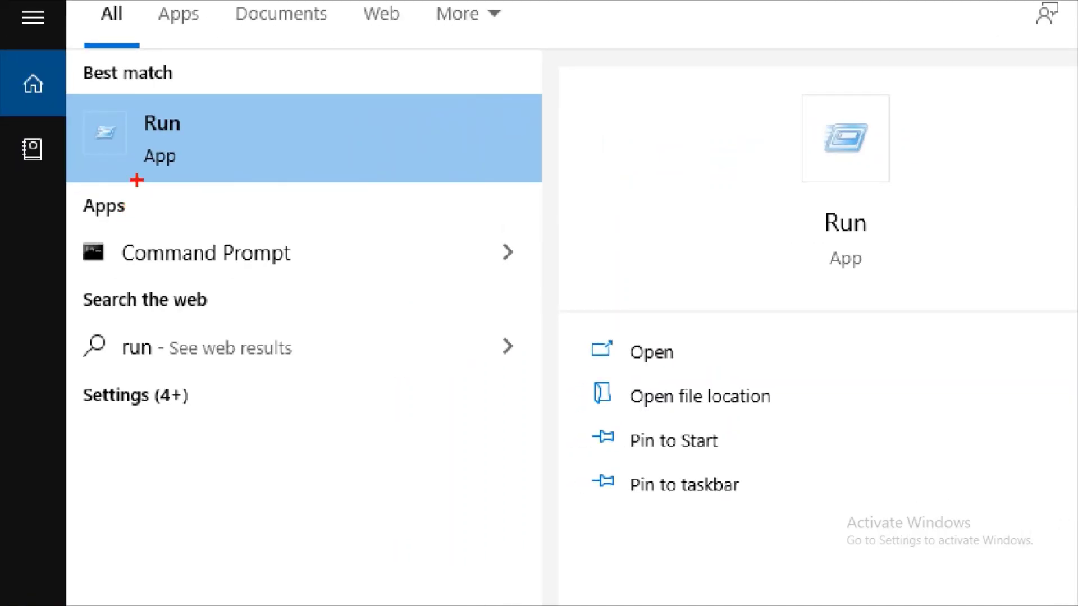
pyautogui.moveTo(137, 180); pyautogui.dragTo(293, 180)
pyautogui.press('Escape')
pyautogui.press('Escape')
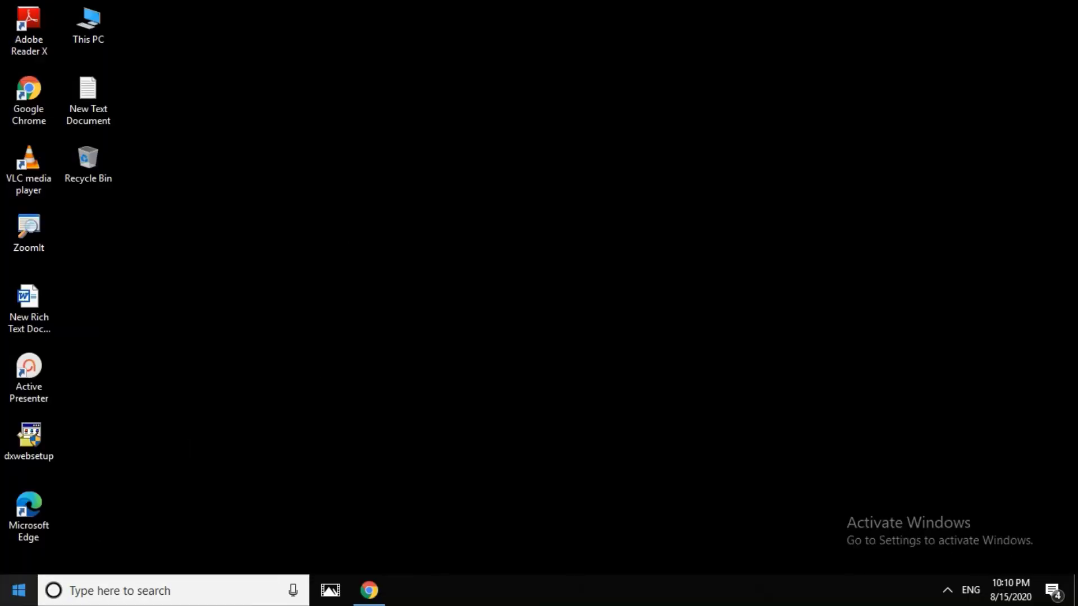
# Step: Open the Services console by running services.msc from the Run dialog
pyautogui.rightClick(18, 599)
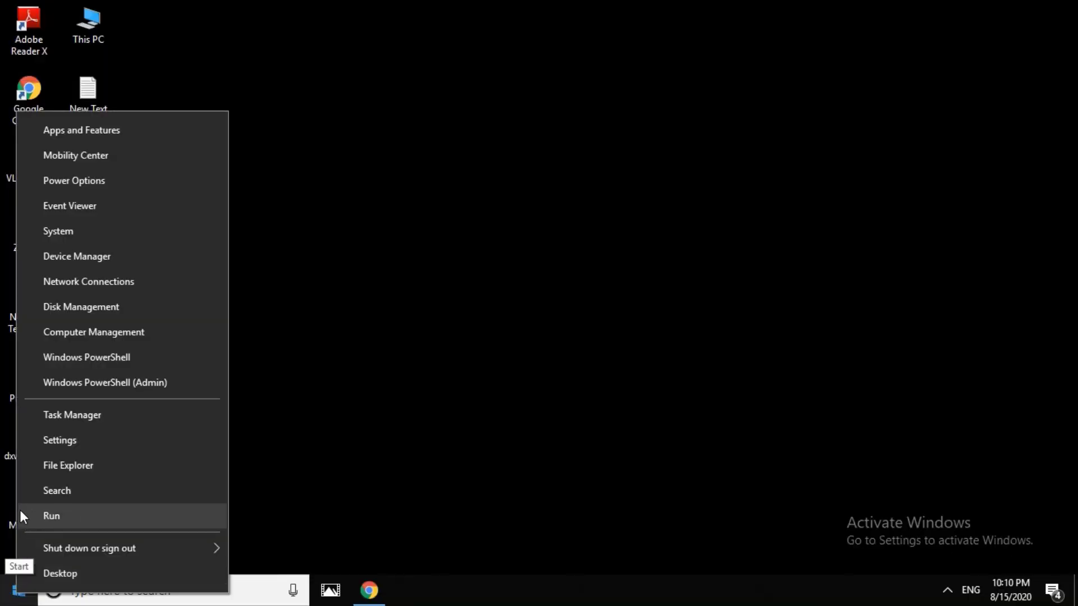
pyautogui.click(59, 517)
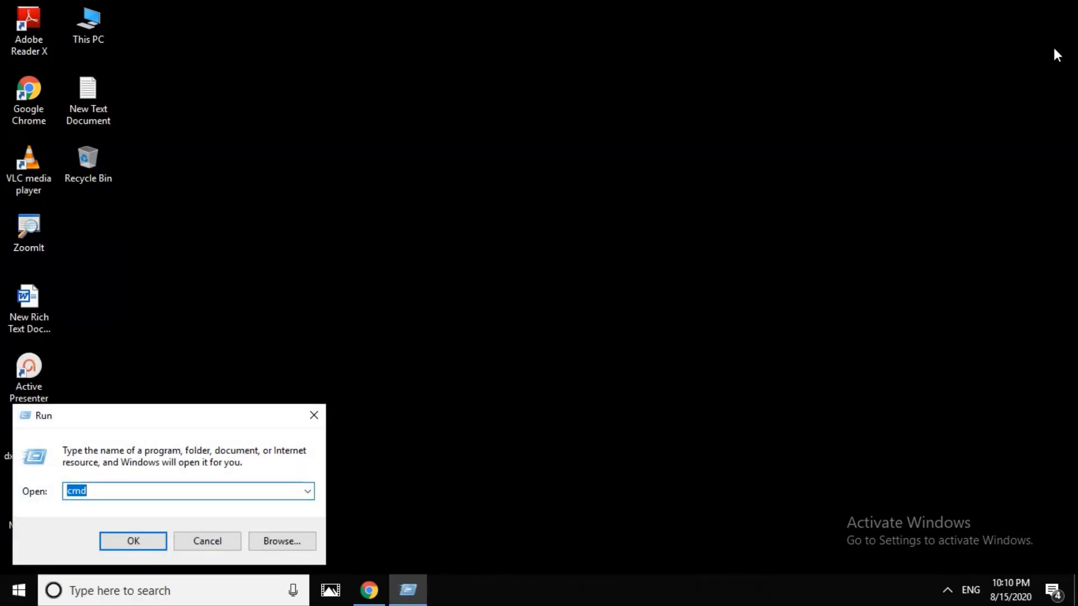
pyautogui.press('Down')
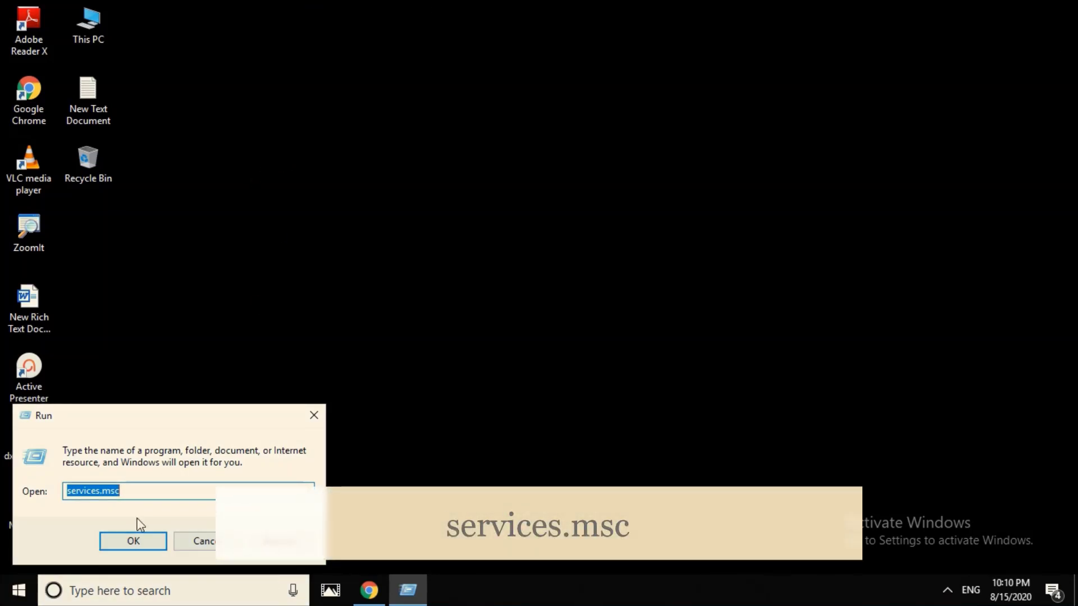
pyautogui.click(153, 489)
pyautogui.hotkey('ctrl', '1')
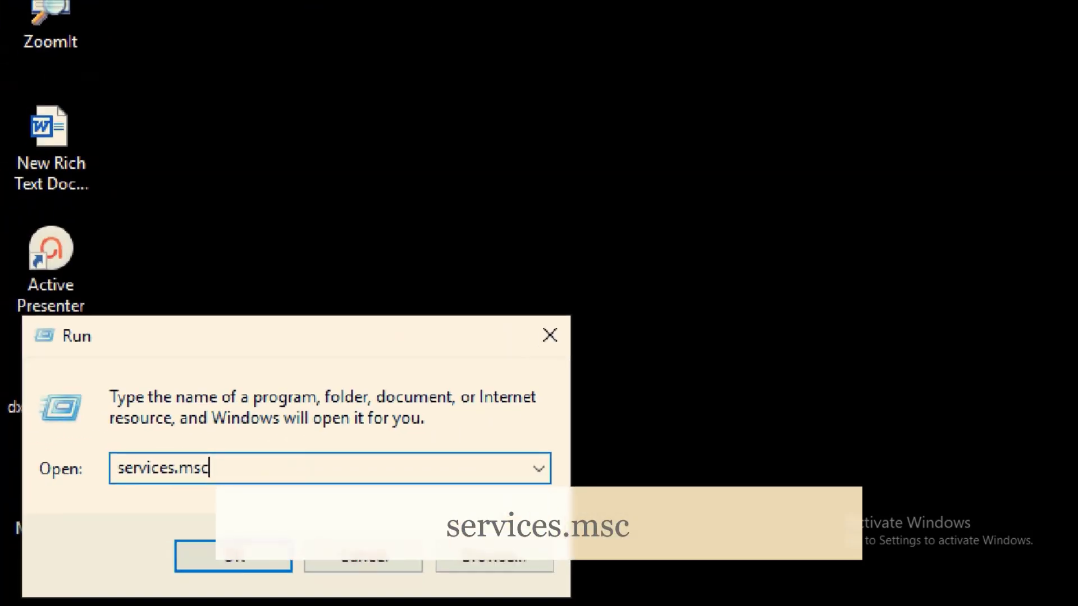
pyautogui.click(112, 522)
pyautogui.moveTo(110, 483); pyautogui.dragTo(225, 480)
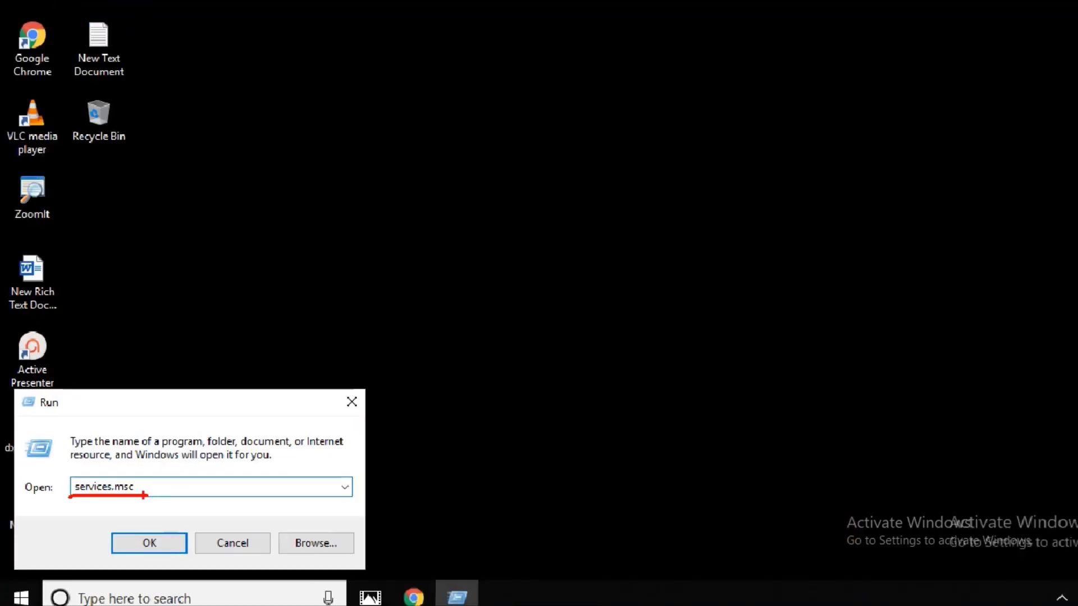
pyautogui.press('Escape')
pyautogui.click(134, 541)
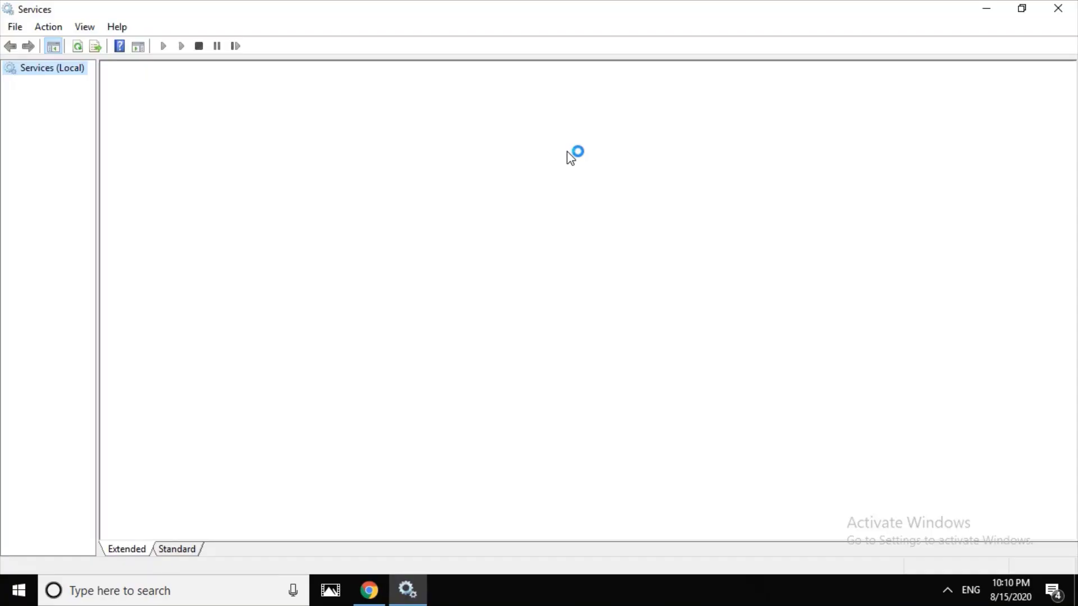
# Step: Find the WWAN AutoConfig service in the services list and open its properties
pyautogui.click(335, 184)
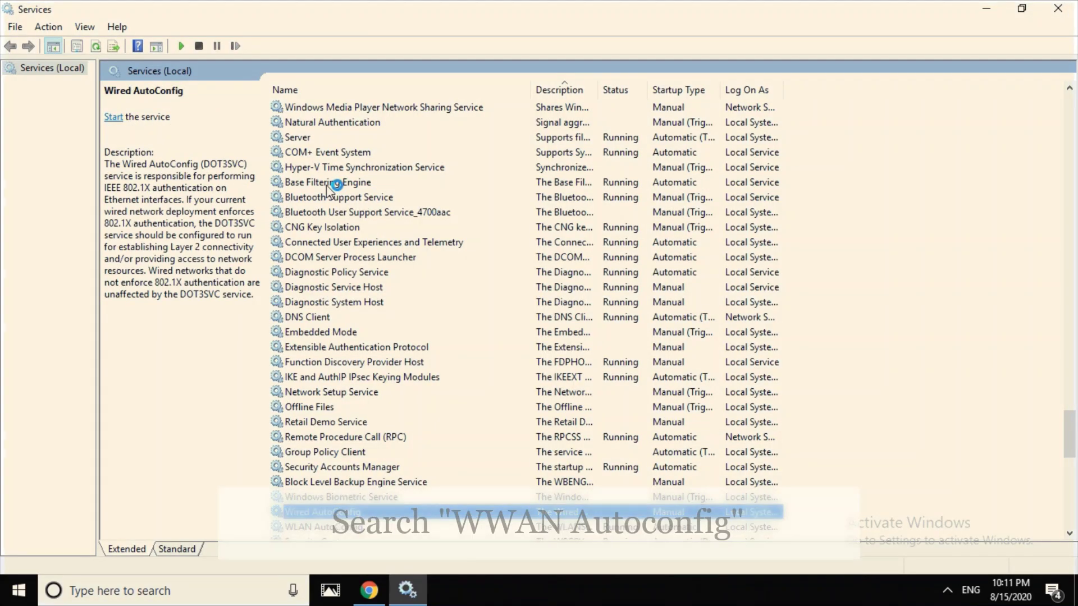
pyautogui.press('w')
pyautogui.press('w')
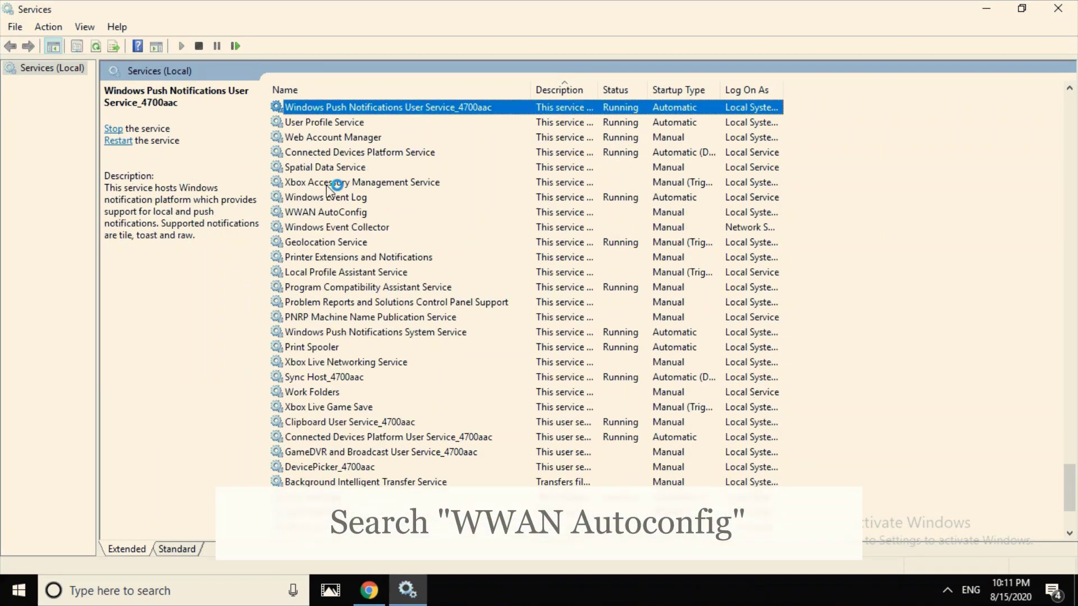
pyautogui.press('w')
pyautogui.press('w')
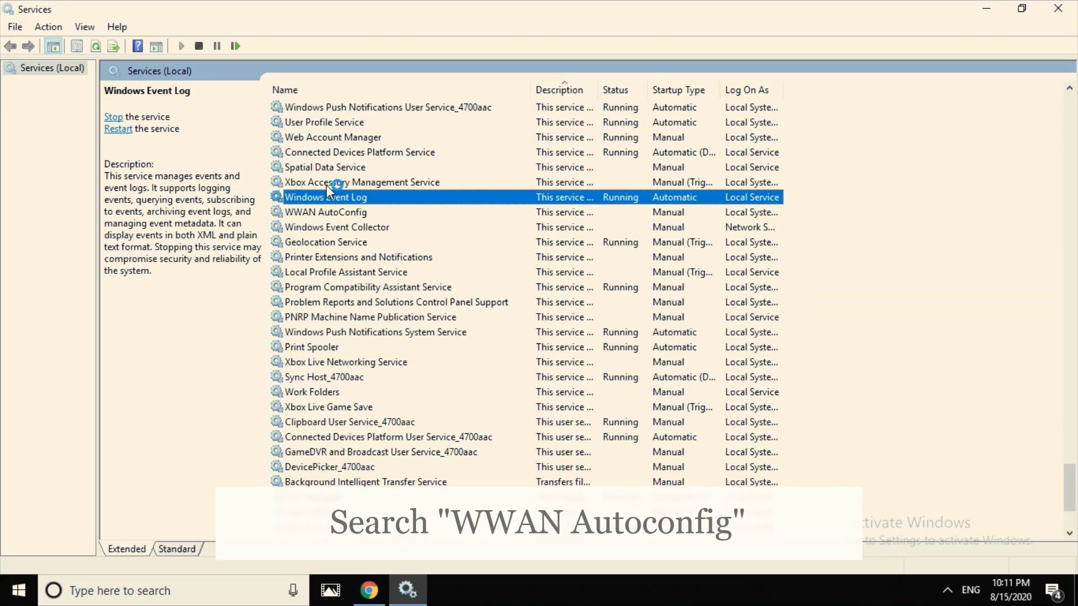
pyautogui.press('w')
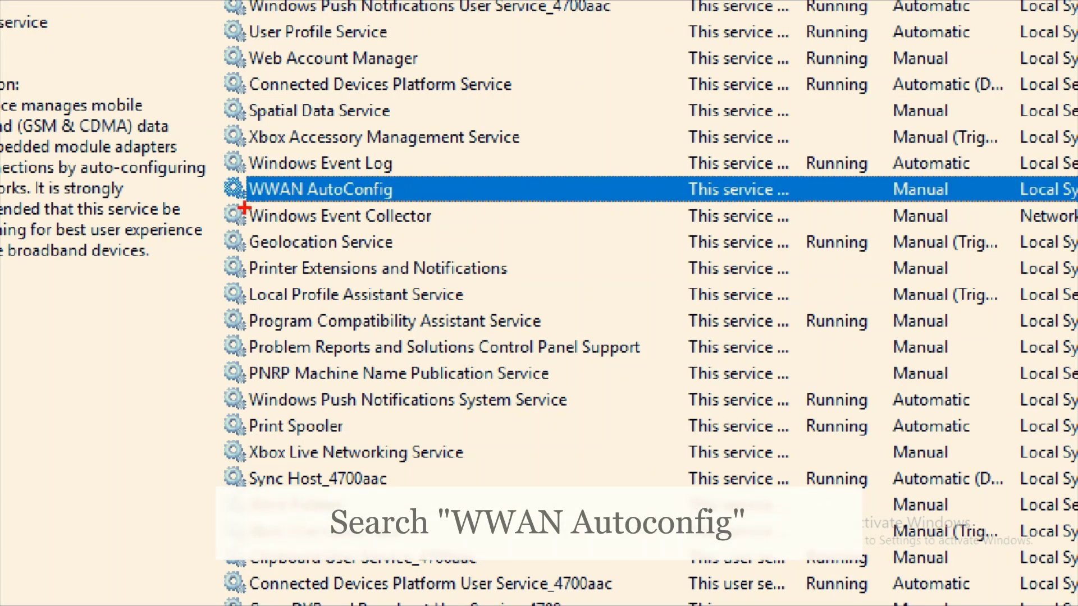
pyautogui.moveTo(244, 207); pyautogui.dragTo(386, 206)
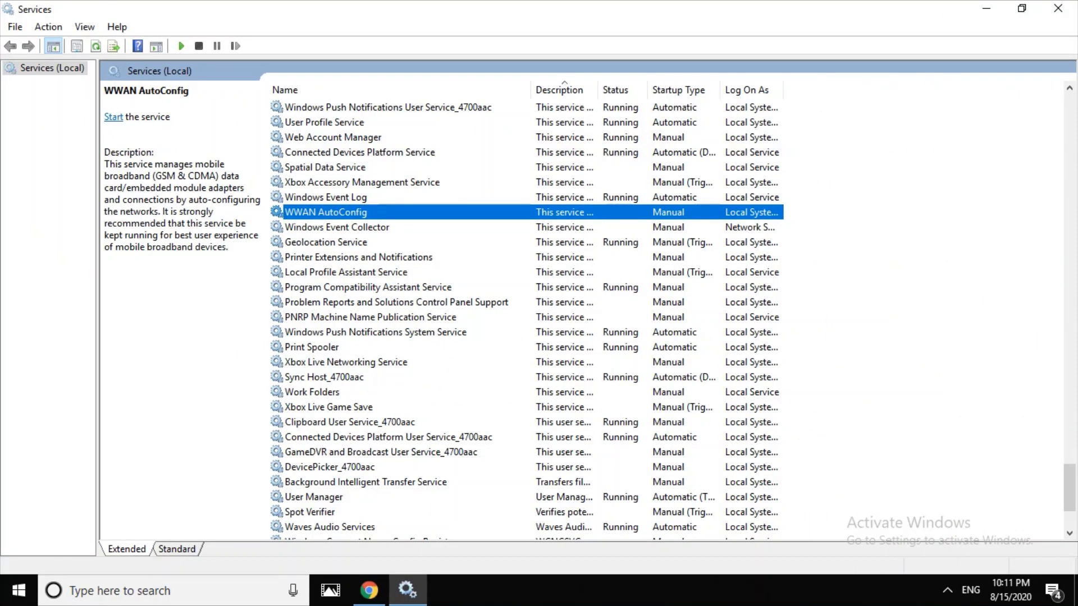
pyautogui.press('Return')
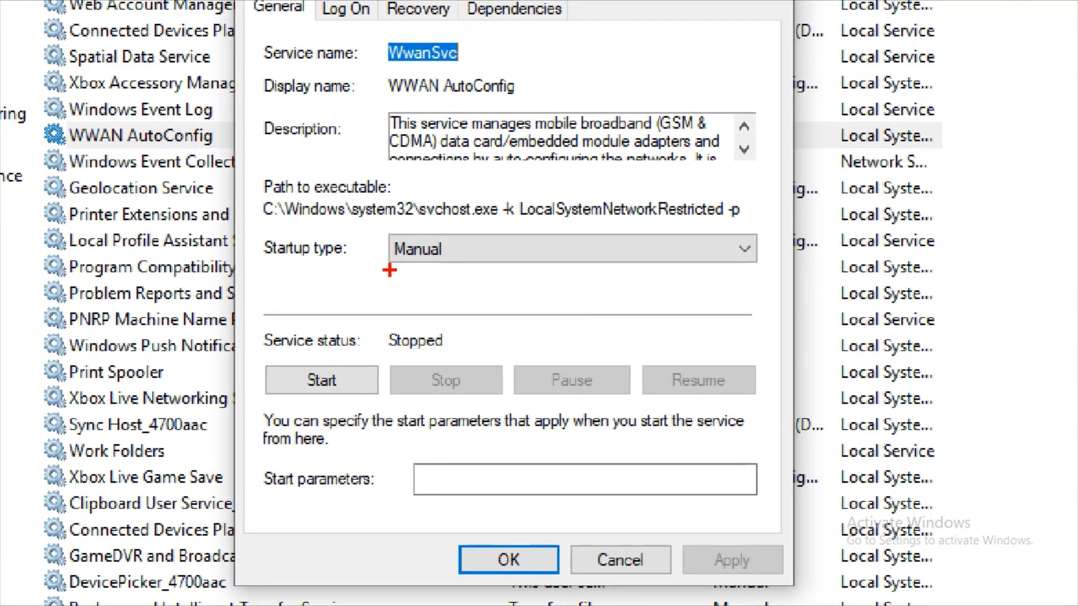
# Step: Set the startup type of the WWAN AutoConfig service to Automatic in its properties
pyautogui.moveTo(467, 288); pyautogui.dragTo(644, 289)
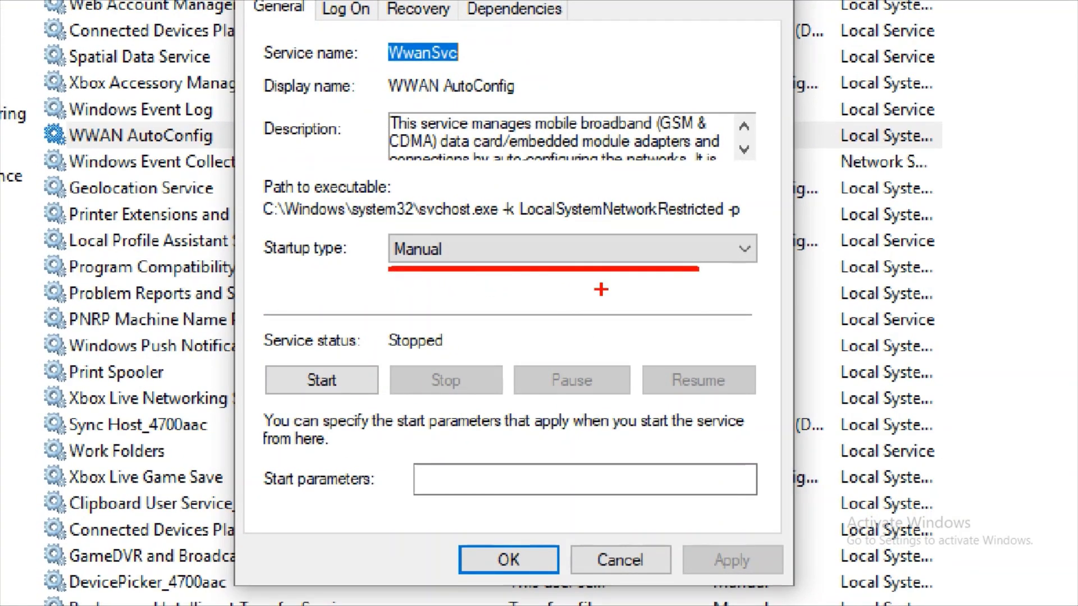
pyautogui.moveTo(265, 401); pyautogui.dragTo(419, 395)
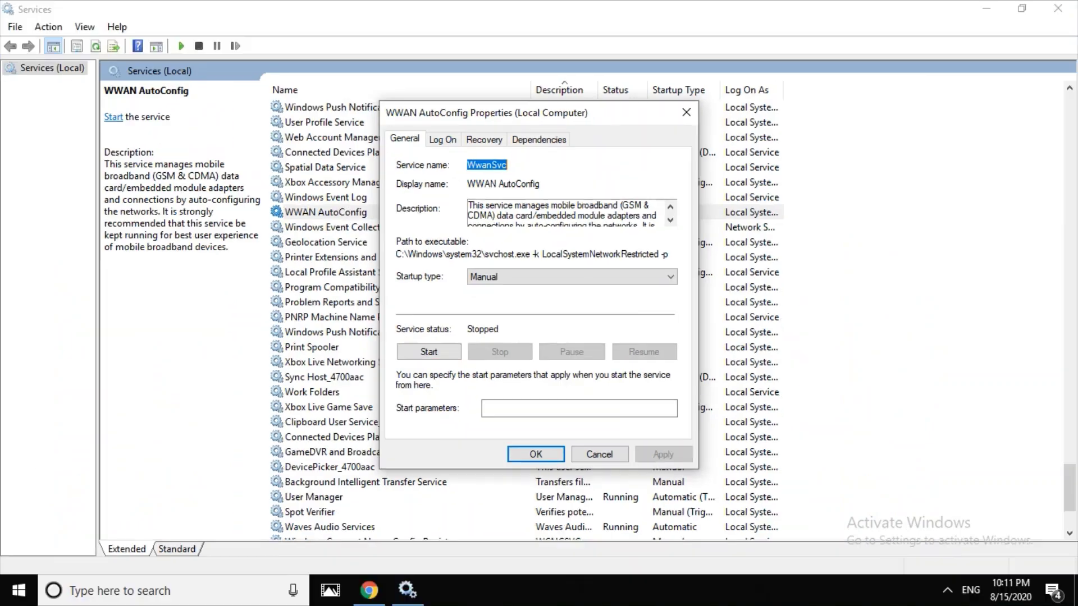
pyautogui.click(572, 248)
pyautogui.press('Down')
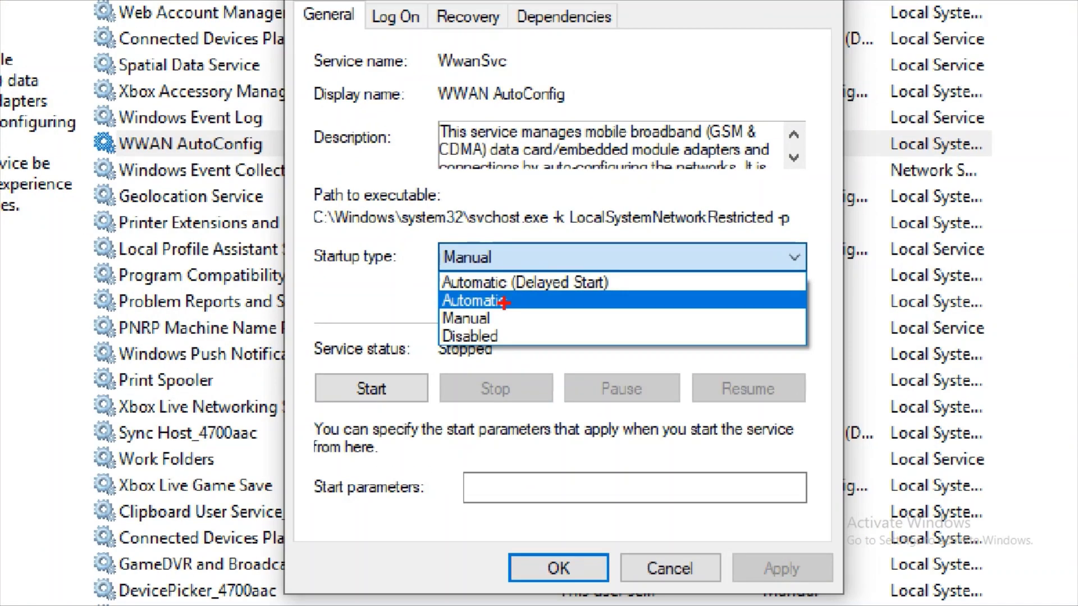
pyautogui.moveTo(438, 310); pyautogui.dragTo(498, 311)
pyautogui.press('Escape')
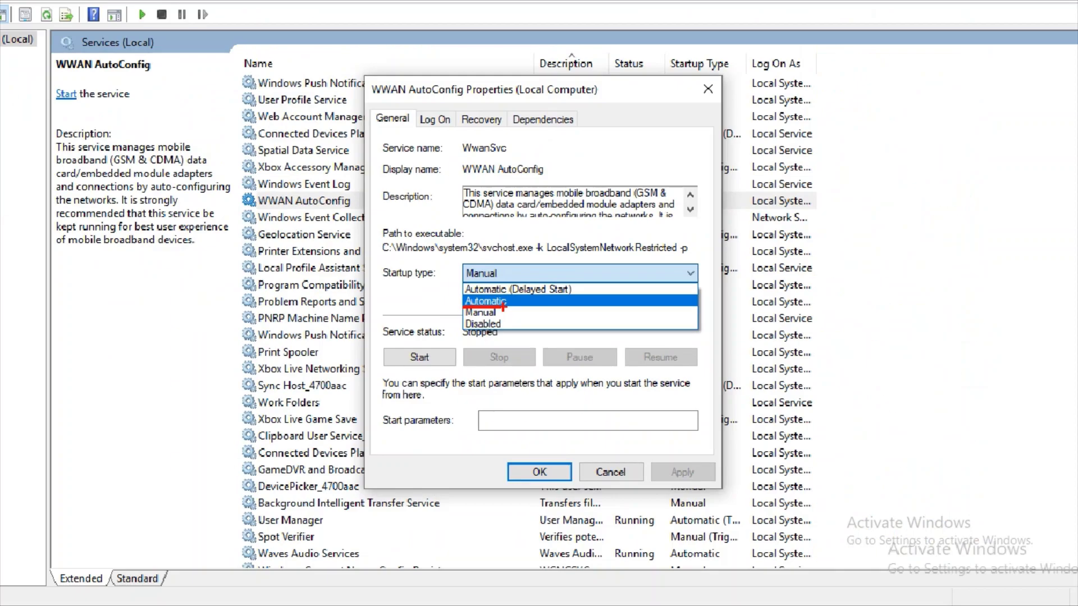
pyautogui.click(572, 277)
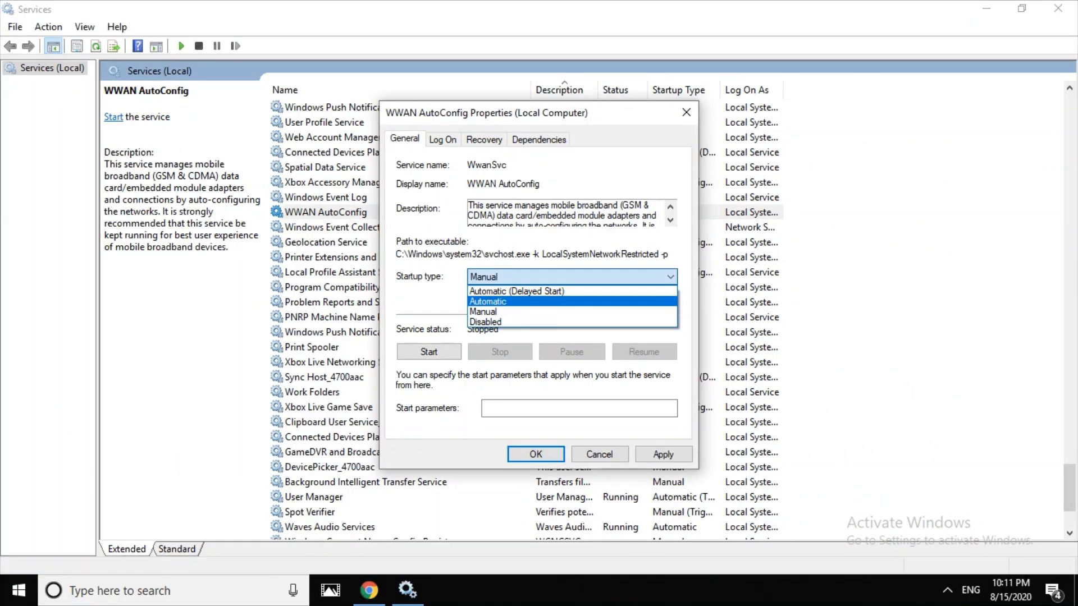
pyautogui.click(516, 301)
pyautogui.press('Tab')
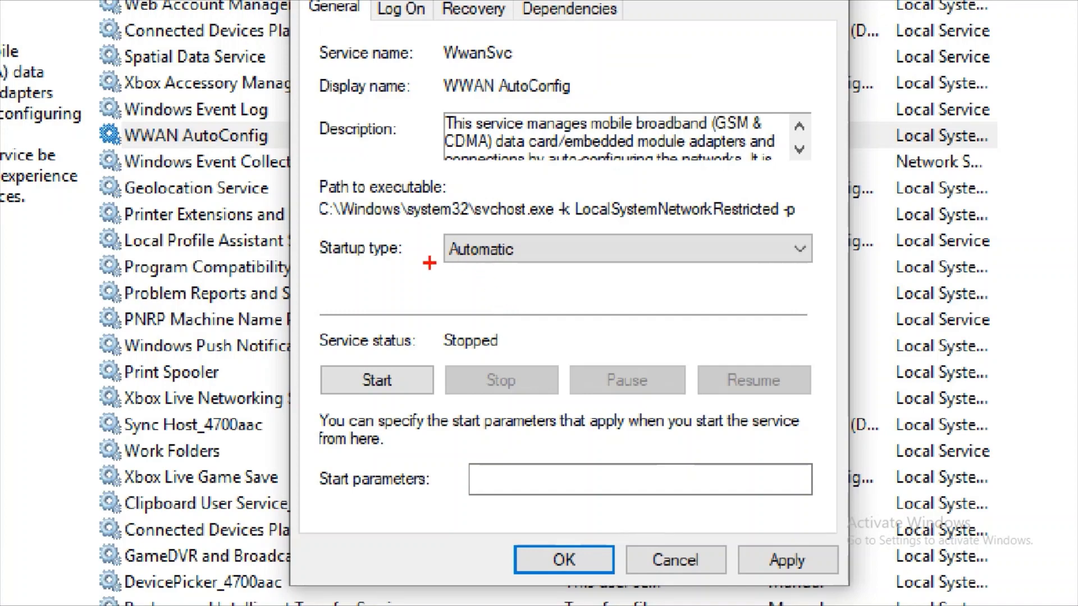
# Step: Review the startup type and the Start, Apply and OK options, and cancel the WWAN AutoConfig properties without applying the change
pyautogui.moveTo(458, 284); pyautogui.dragTo(618, 290)
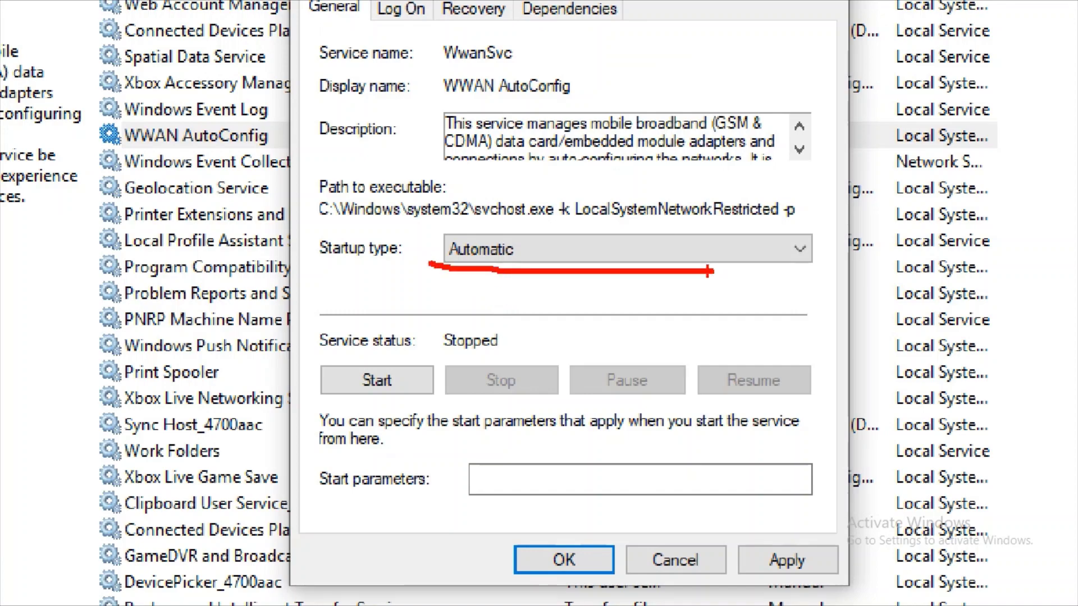
pyautogui.moveTo(321, 395); pyautogui.dragTo(432, 395)
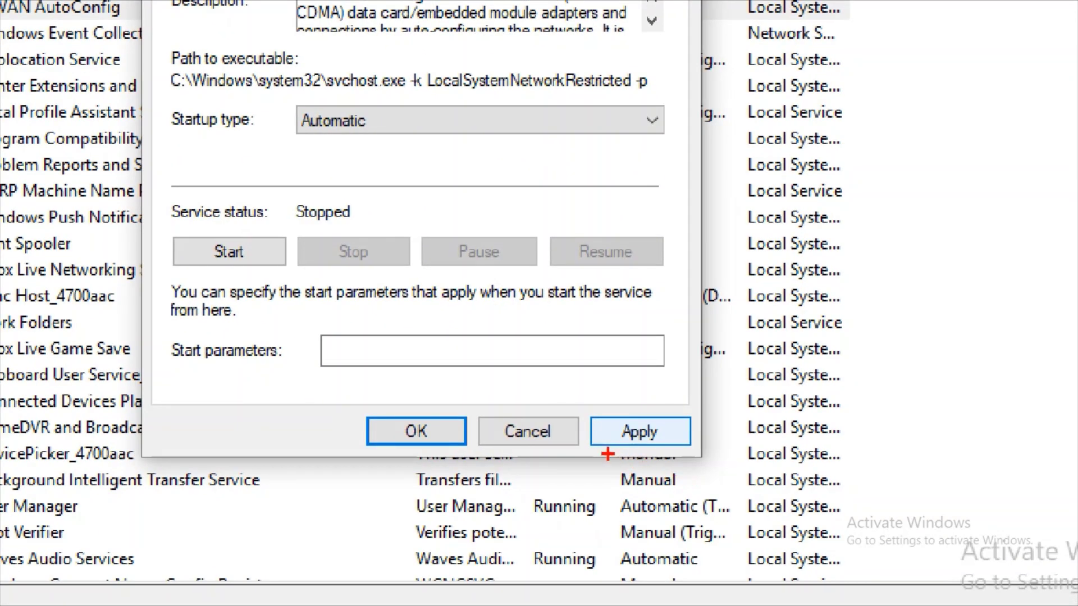
pyautogui.moveTo(607, 453); pyautogui.dragTo(704, 453)
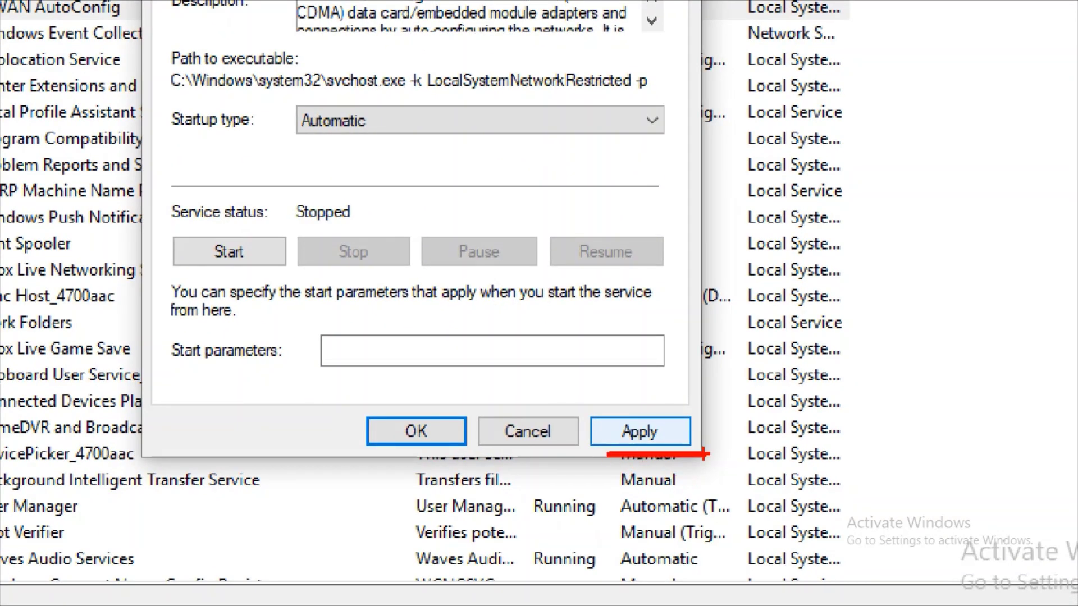
pyautogui.moveTo(375, 452); pyautogui.dragTo(490, 452)
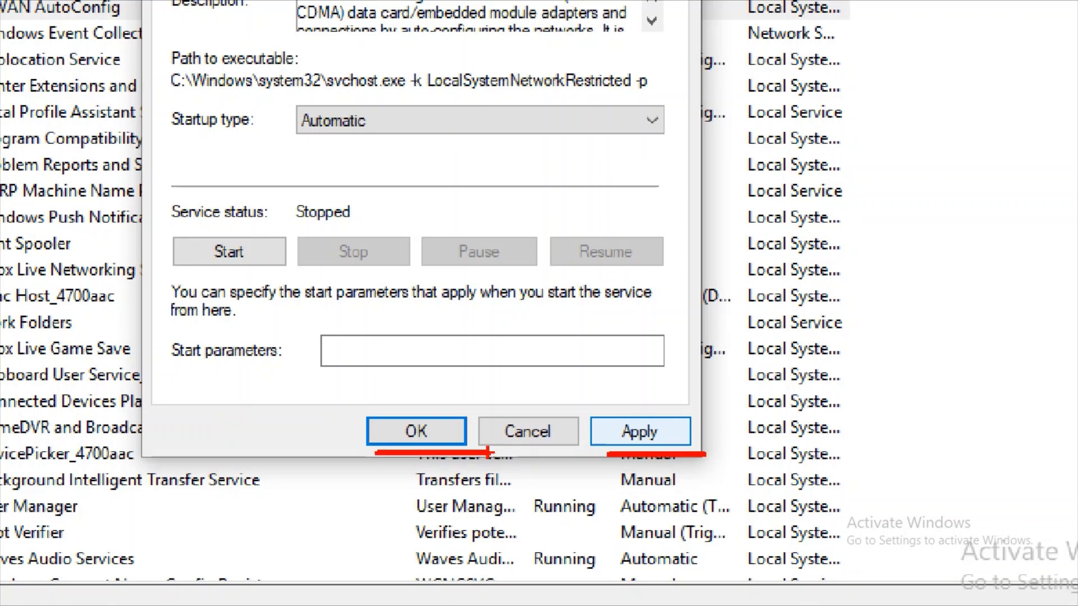
pyautogui.moveTo(178, 273); pyautogui.dragTo(283, 286)
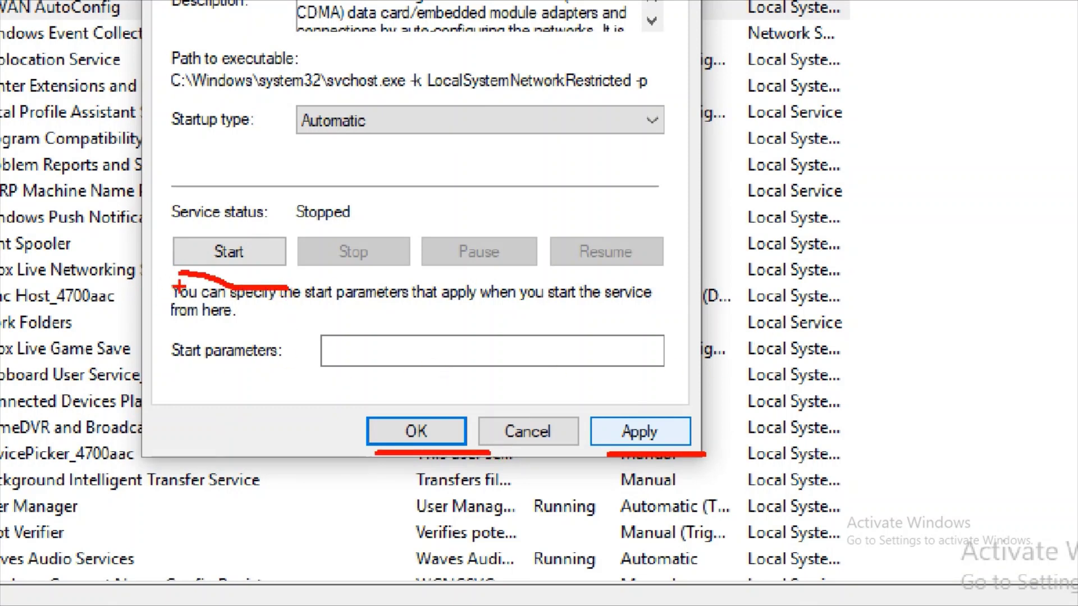
pyautogui.moveTo(170, 275); pyautogui.dragTo(275, 275)
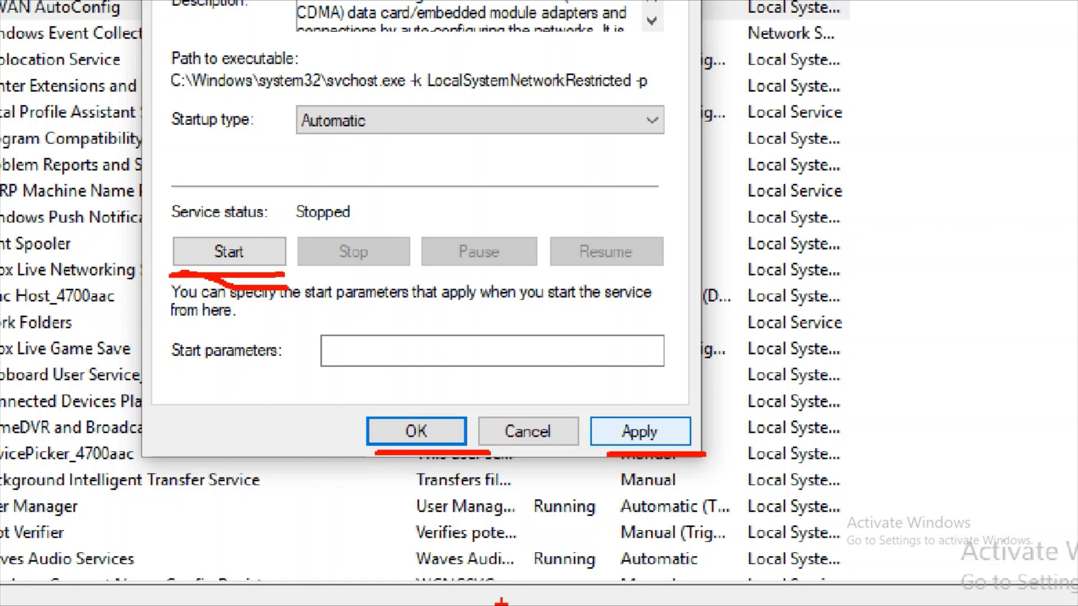
pyautogui.moveTo(298, 138); pyautogui.dragTo(388, 140)
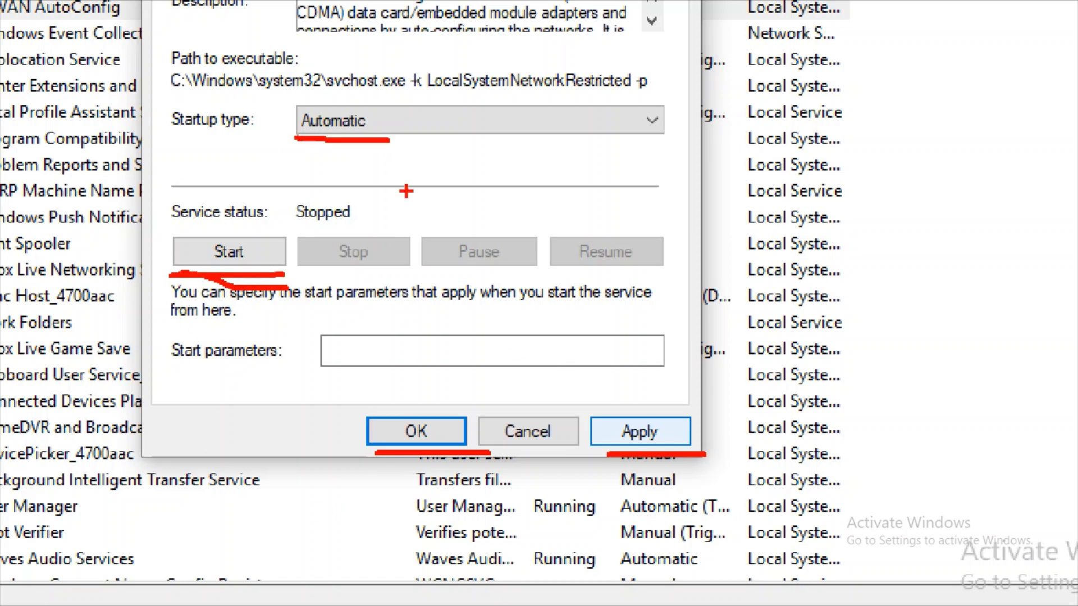
pyautogui.press('Escape')
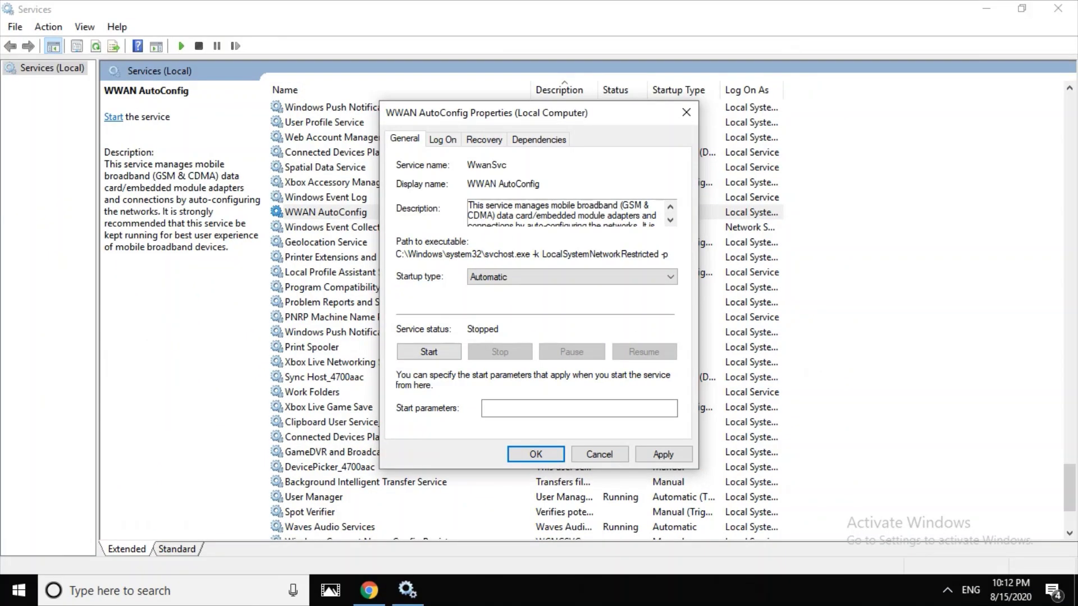
pyautogui.click(599, 454)
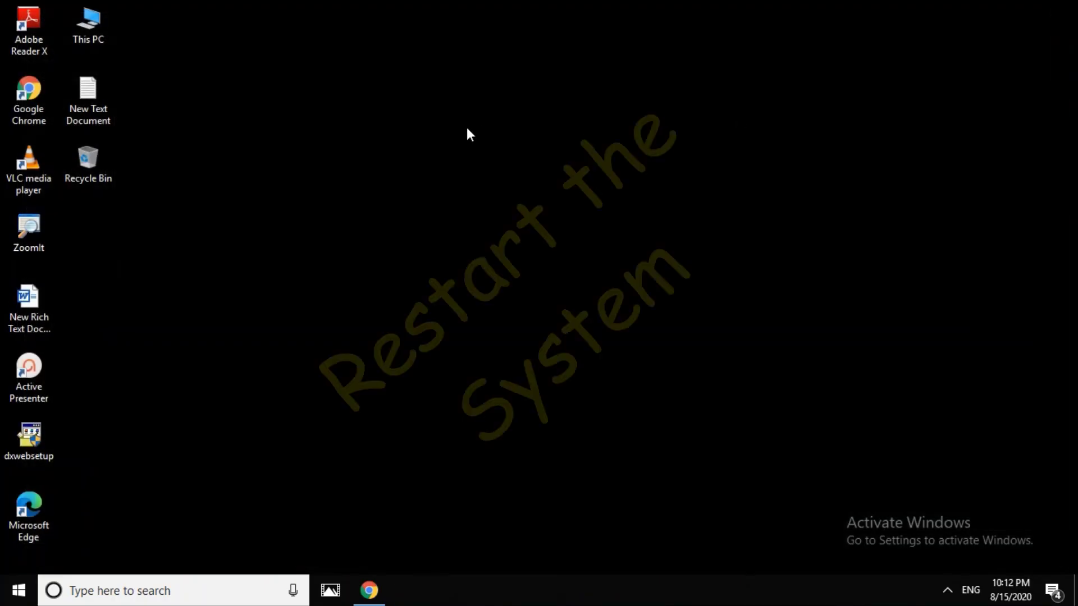
pyautogui.rightClick(473, 133)
pyautogui.click(483, 175)
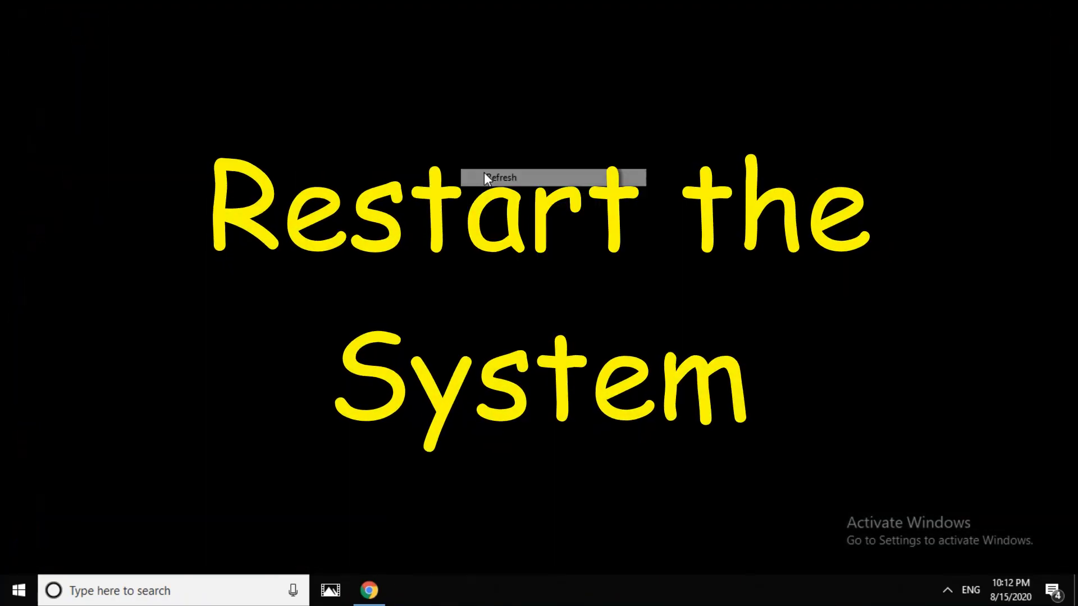
pyautogui.rightClick(425, 128)
pyautogui.click(484, 177)
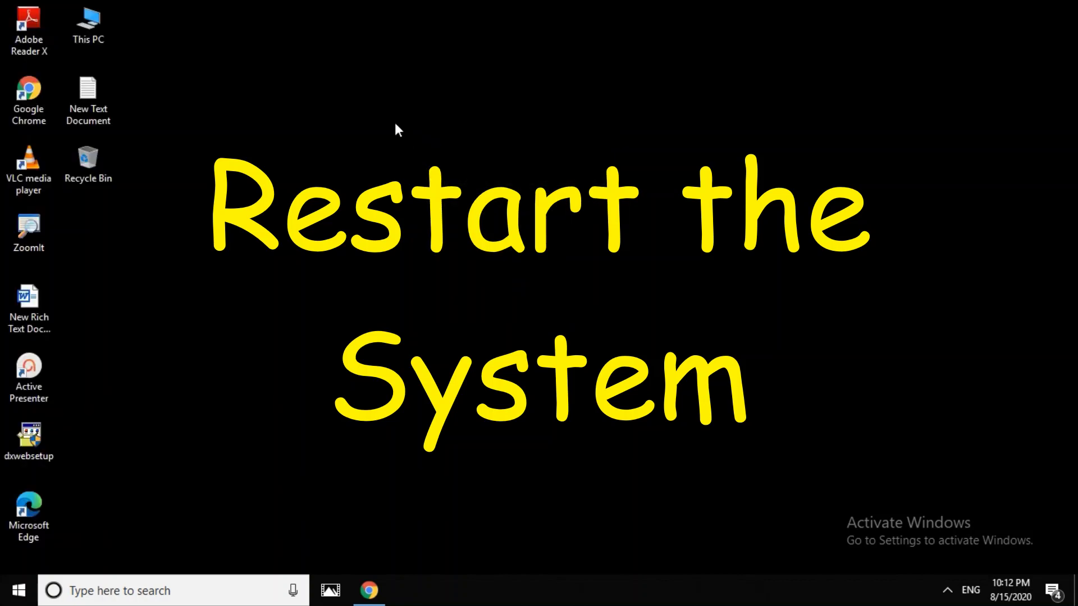
pyautogui.rightClick(396, 129)
pyautogui.click(423, 168)
pyautogui.rightClick(406, 163)
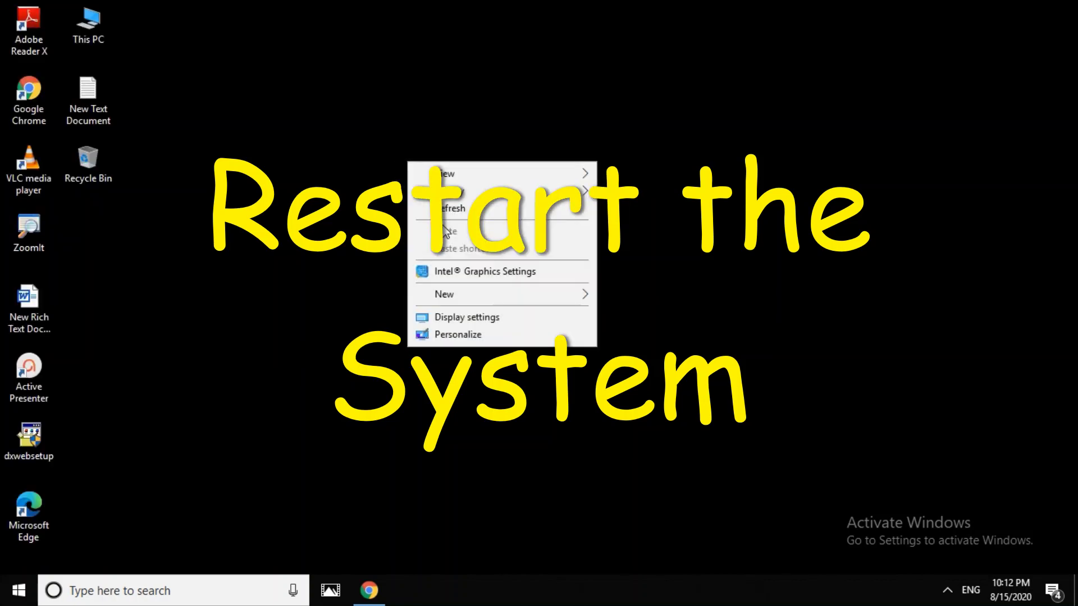
pyautogui.click(453, 211)
pyautogui.rightClick(451, 211)
pyautogui.click(493, 255)
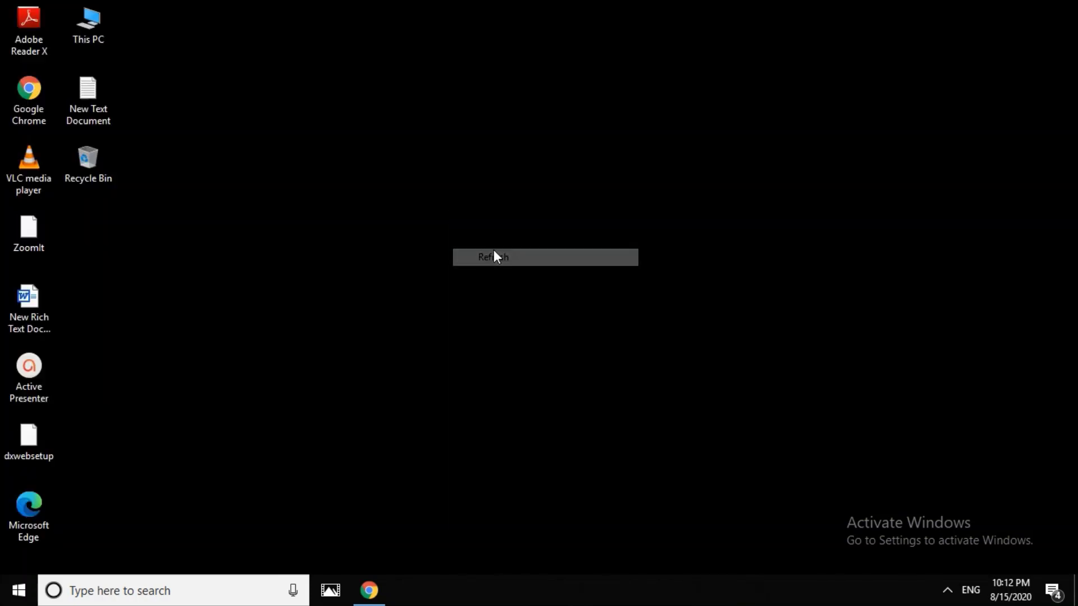